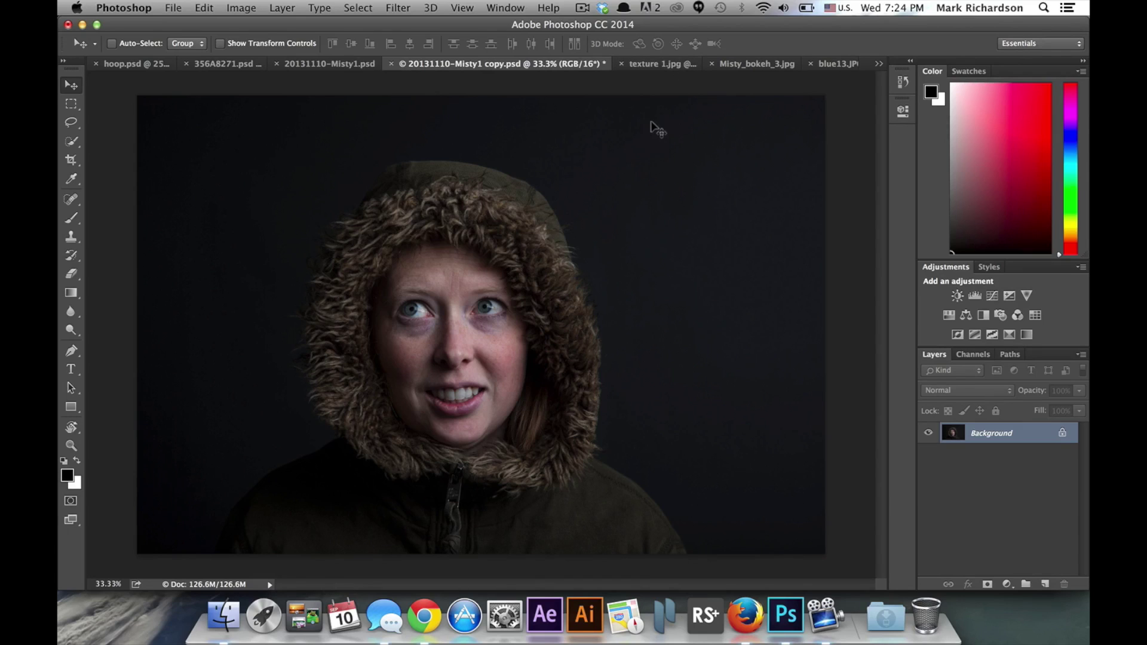
Copy the texture 1.jpg image into the 20131110-Misty1 copy.psd portrait as a new layer, accepting the bit-depth difference.
key("ctrl+Tab")
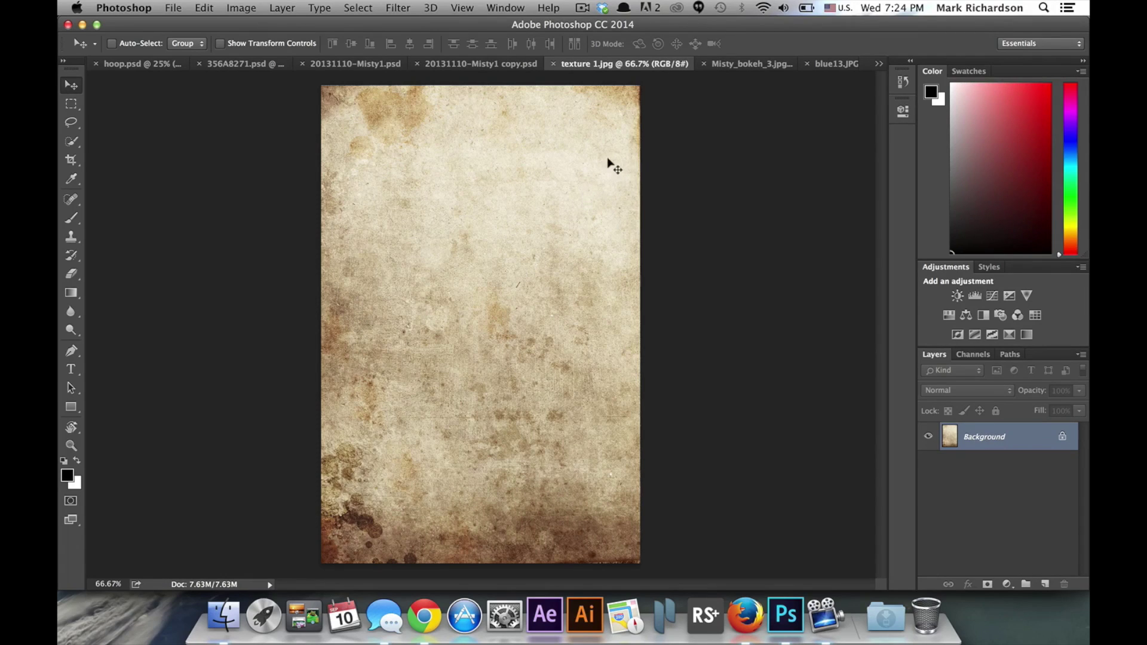
left_click_drag(604, 280, 574, 240)
left_click(680, 221)
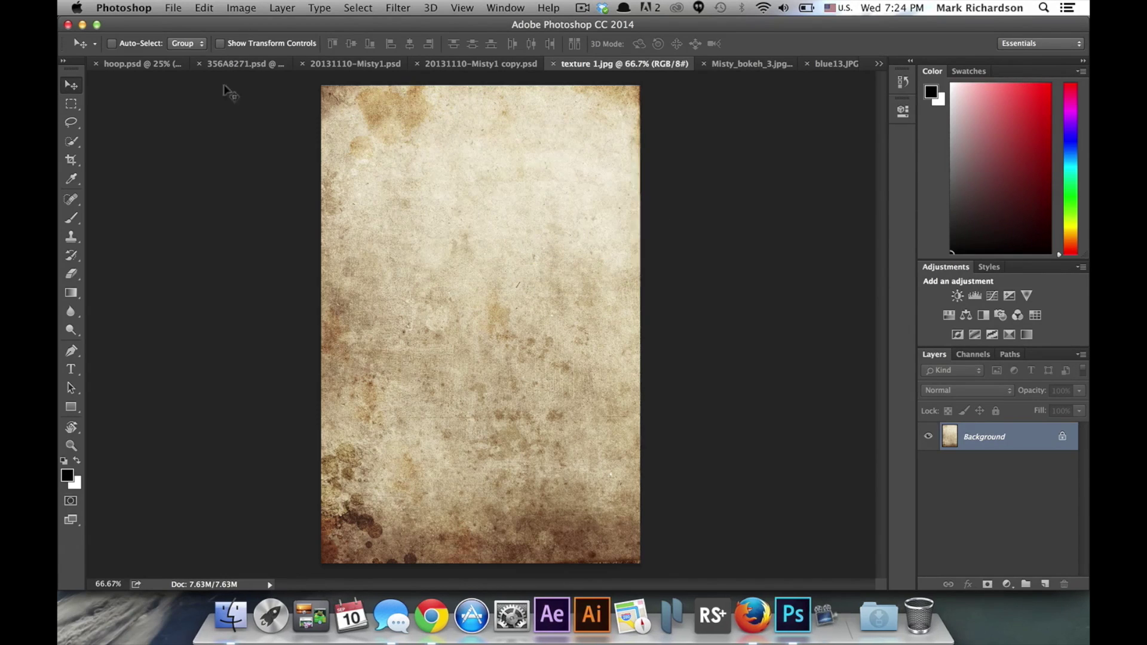
left_click_drag(575, 292, 479, 64)
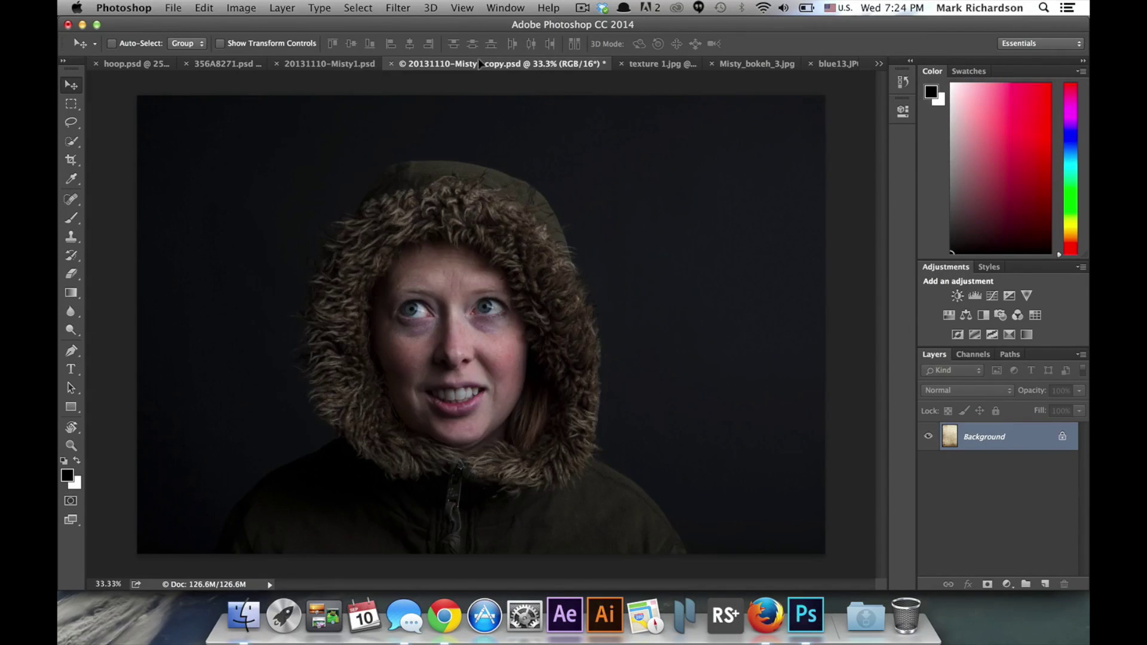
left_click_drag(480, 64, 471, 182)
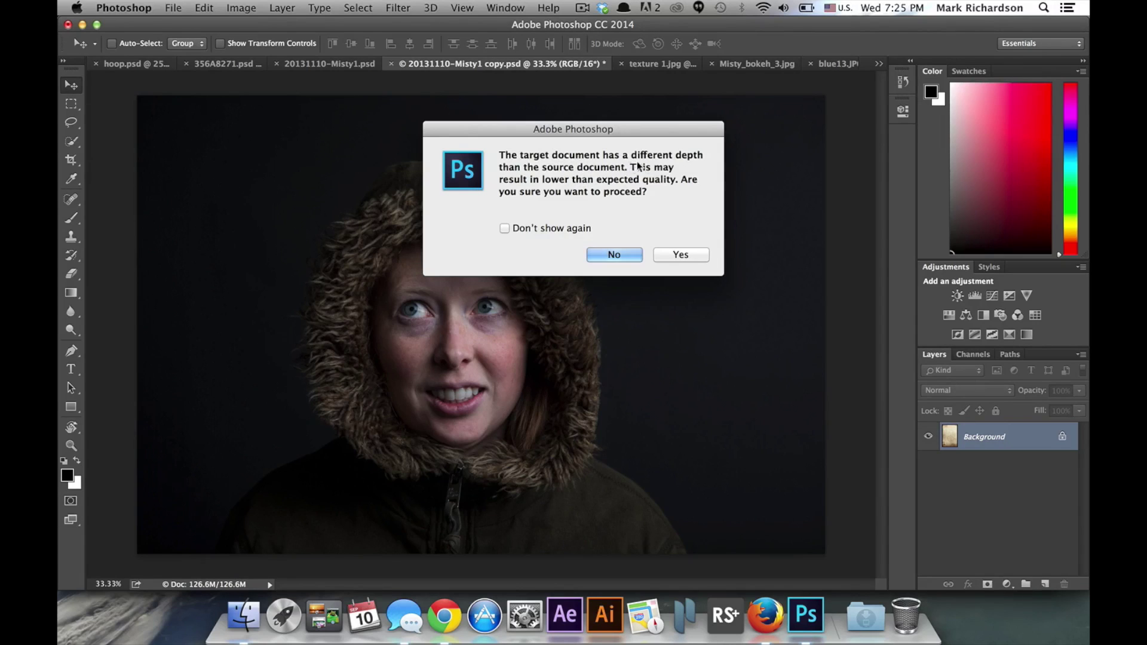
left_click(681, 254)
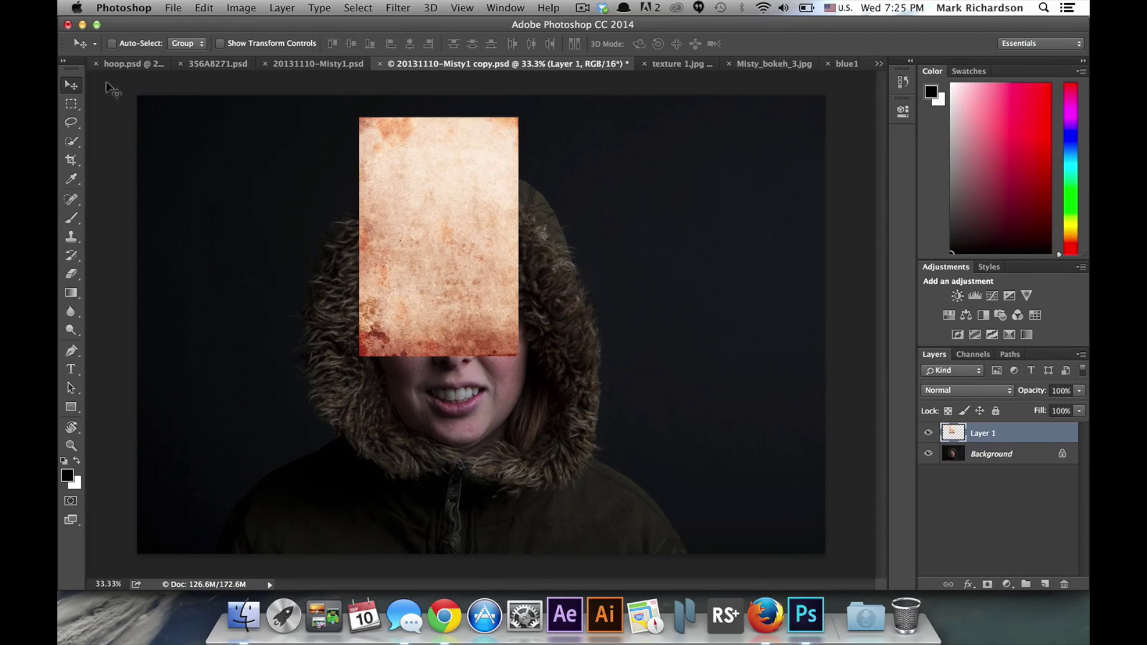
Rotate the texture layer 90° and scale it to about 290% so it covers the whole portrait.
left_click(219, 43)
left_click_drag(523, 114, 846, 492)
key("super+minus")
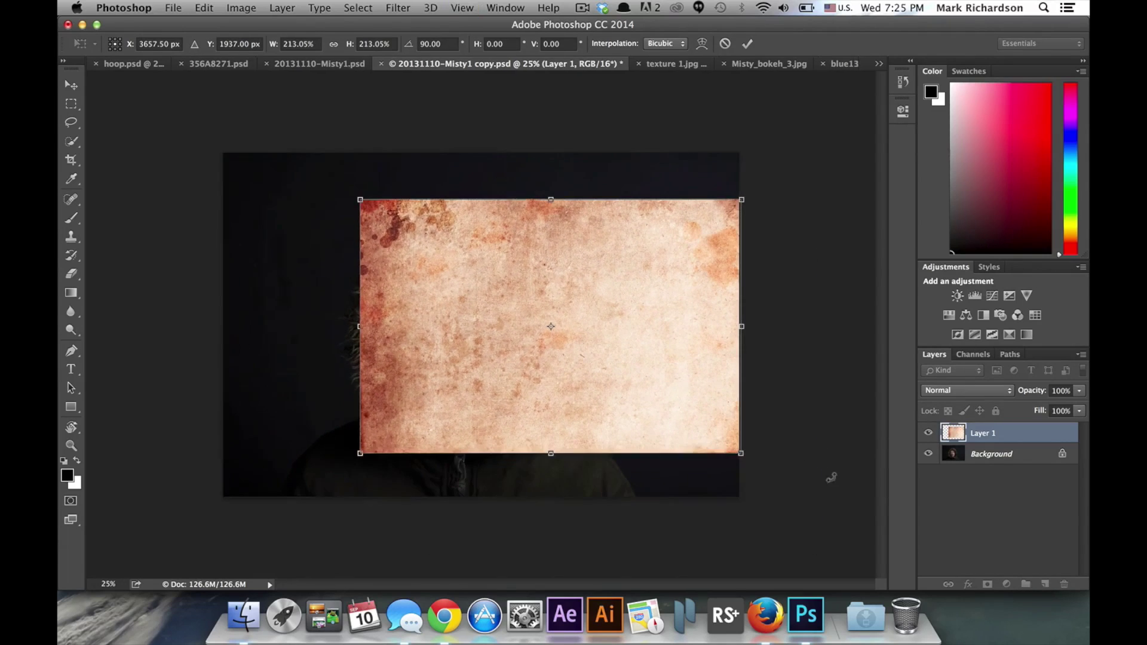
left_click_drag(352, 193, 184, 145)
left_click_drag(363, 287, 353, 323)
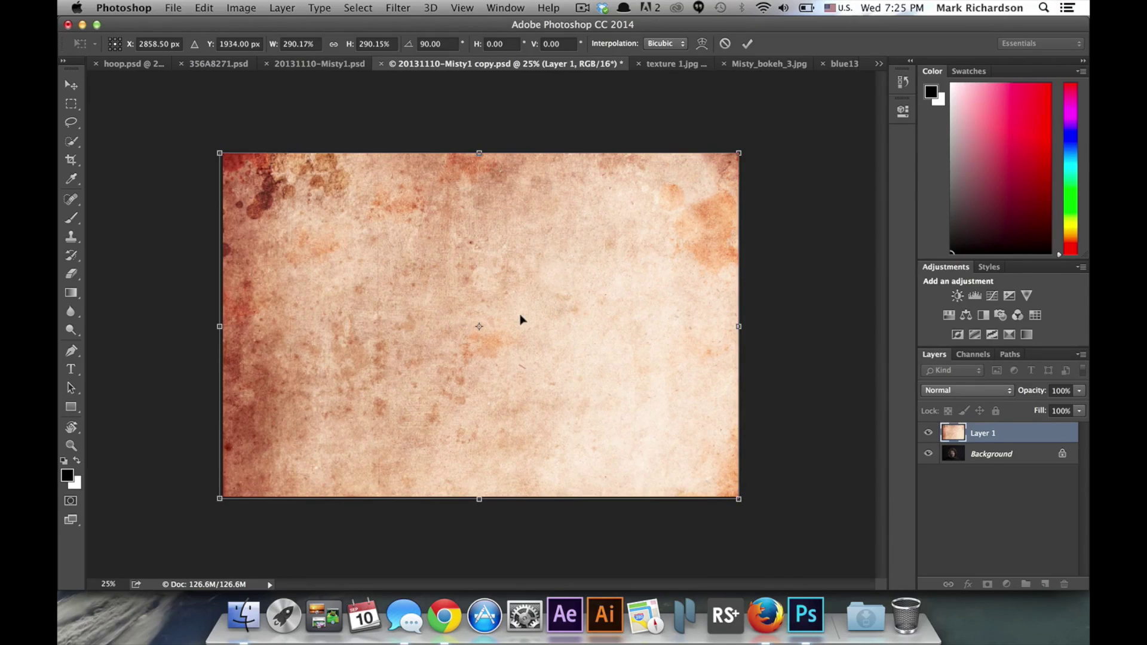
key("Return")
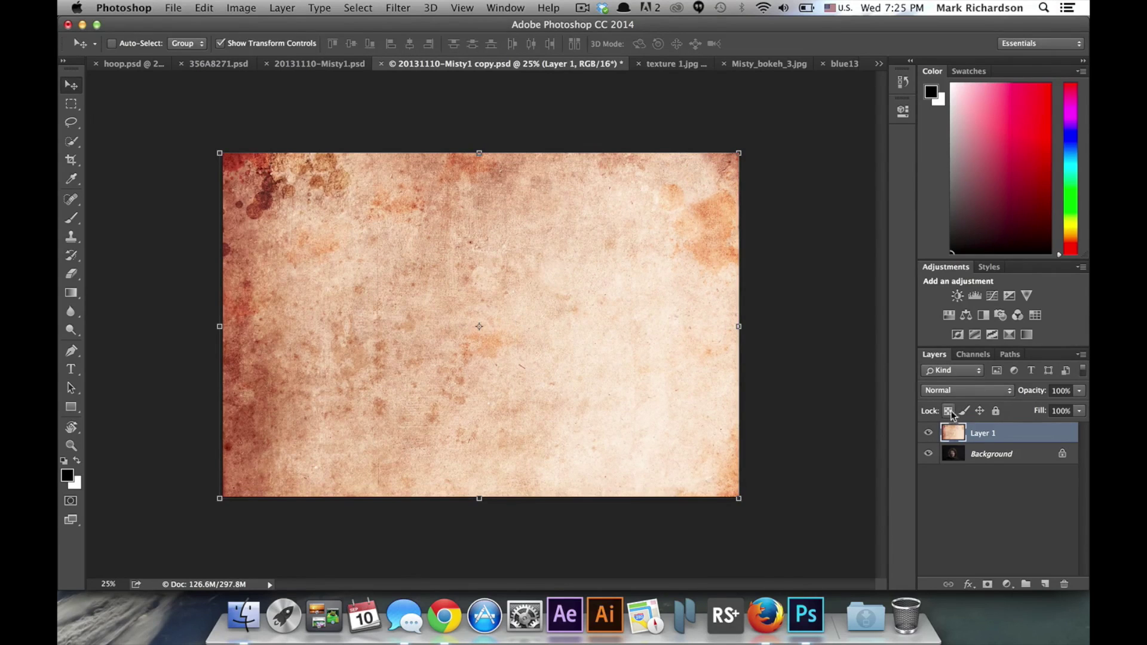
Try the Darken, Multiply and Lighten blend modes on the texture layer.
left_click(993, 456)
left_click(928, 433)
left_click(927, 432)
left_click(973, 434)
left_click(985, 392)
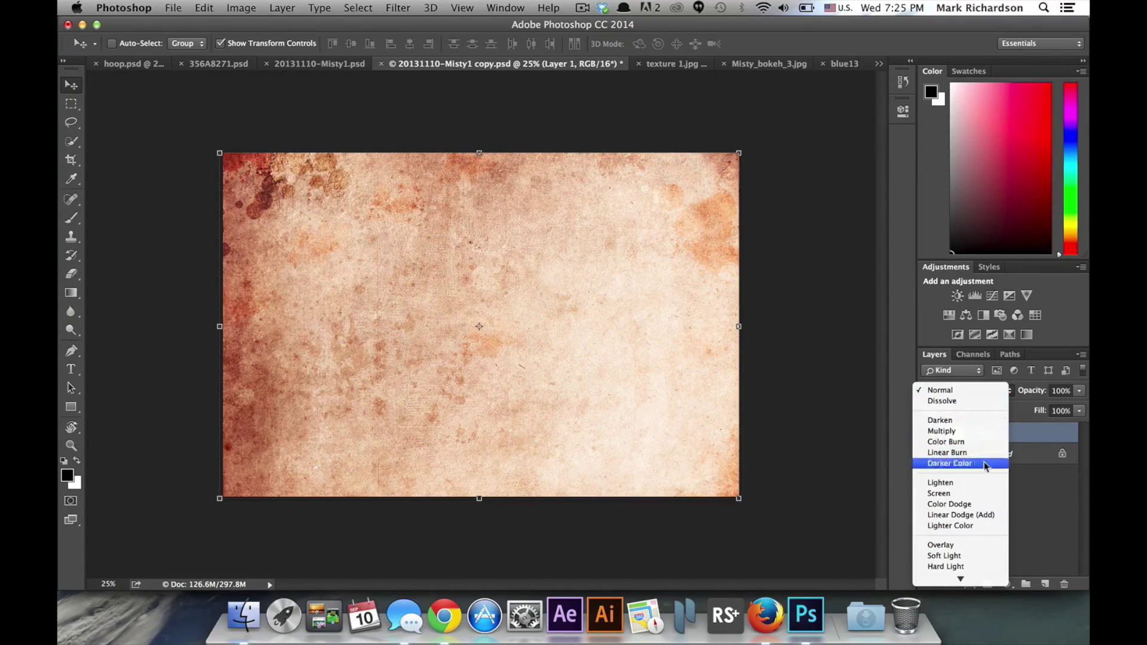
scroll(969, 563, "down", 5)
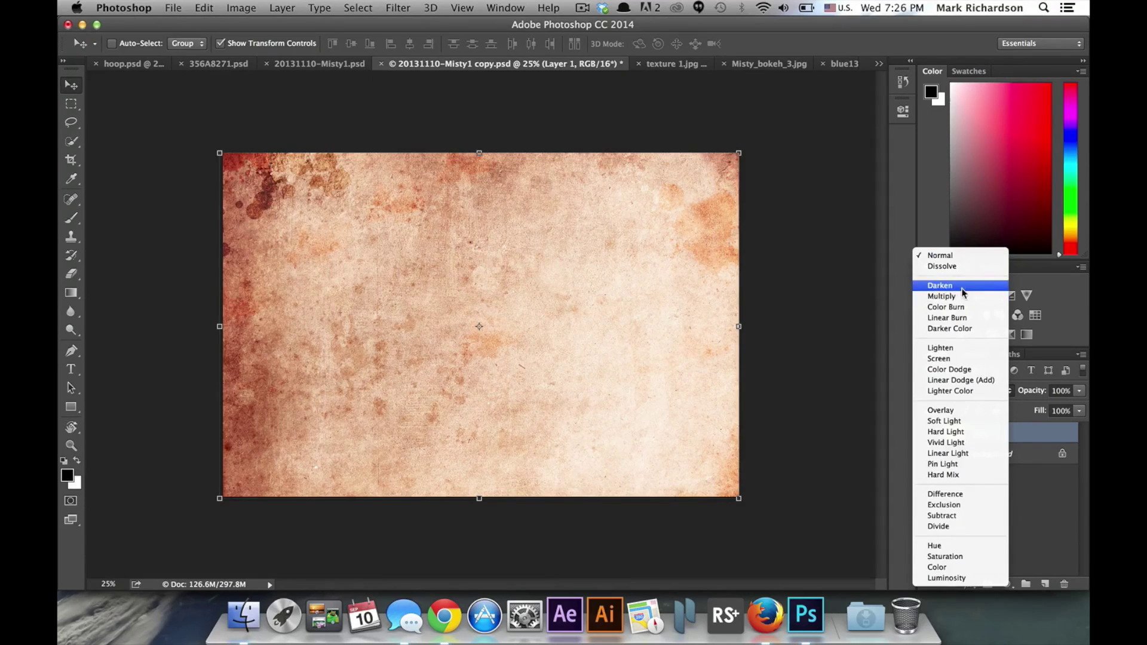
left_click(959, 286)
left_click(981, 393)
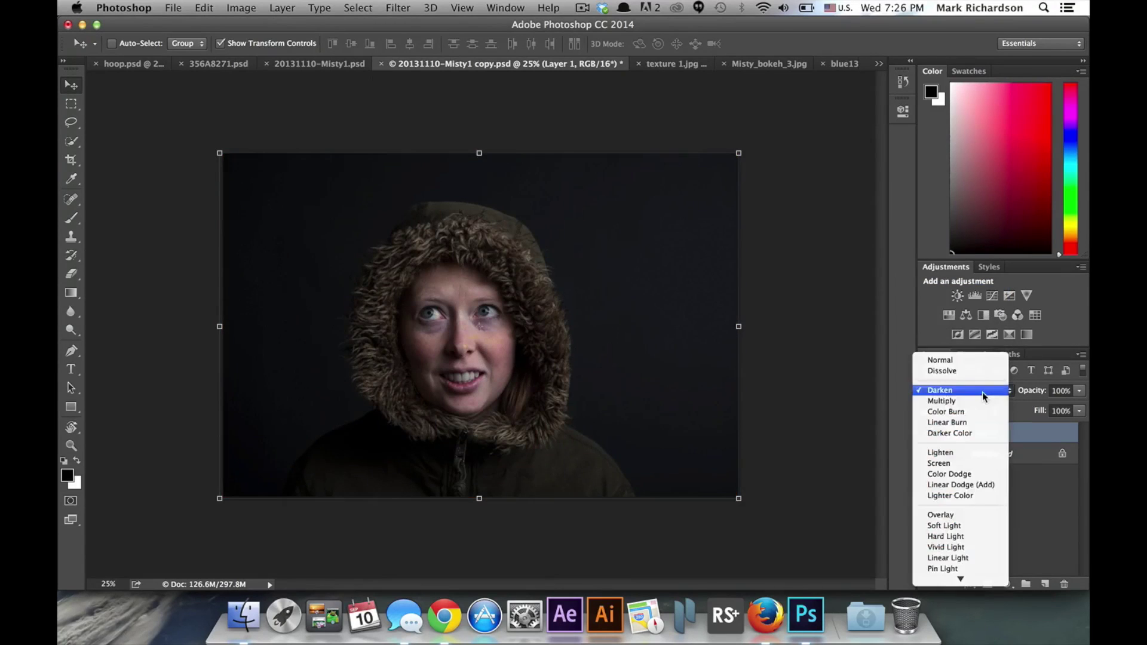
left_click(984, 400)
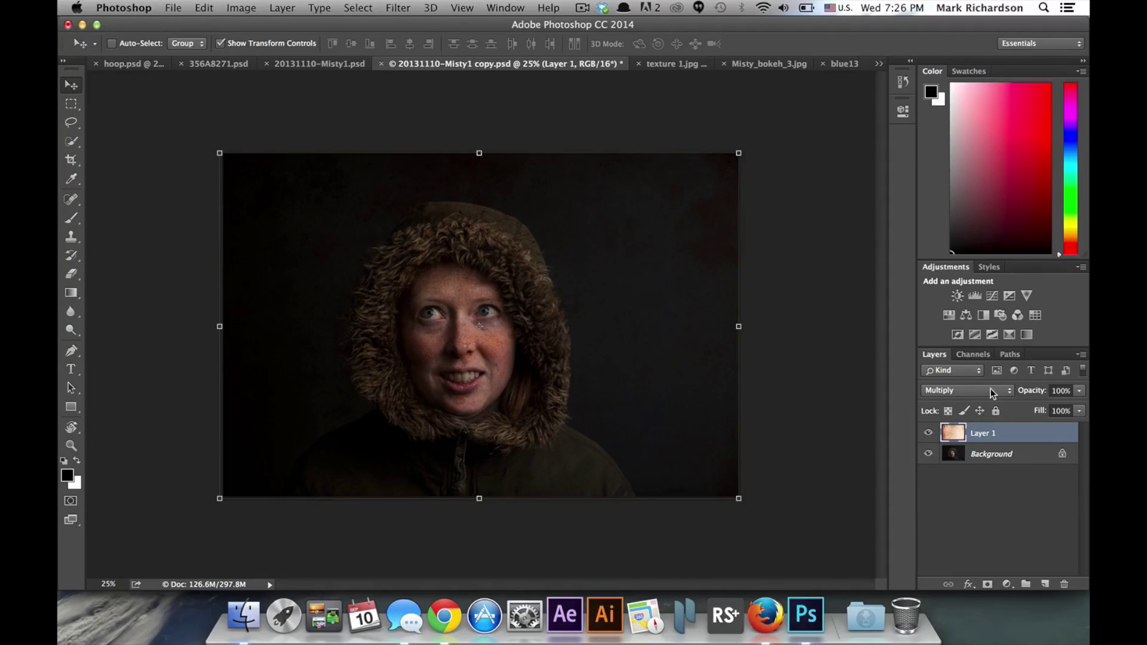
left_click(992, 392)
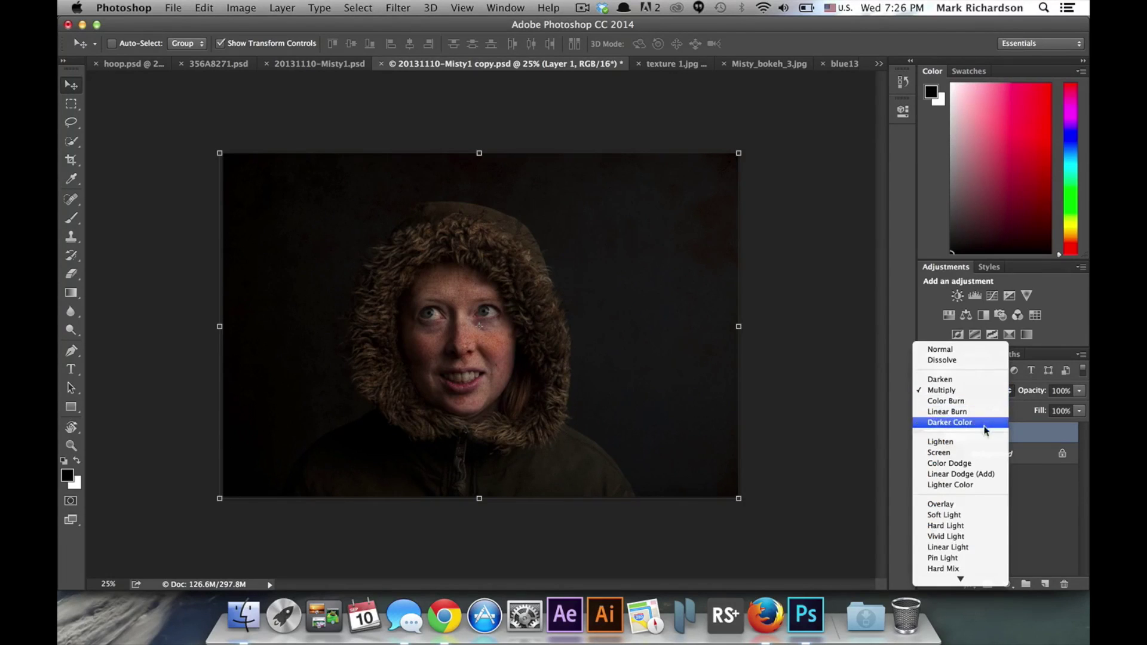
left_click(981, 442)
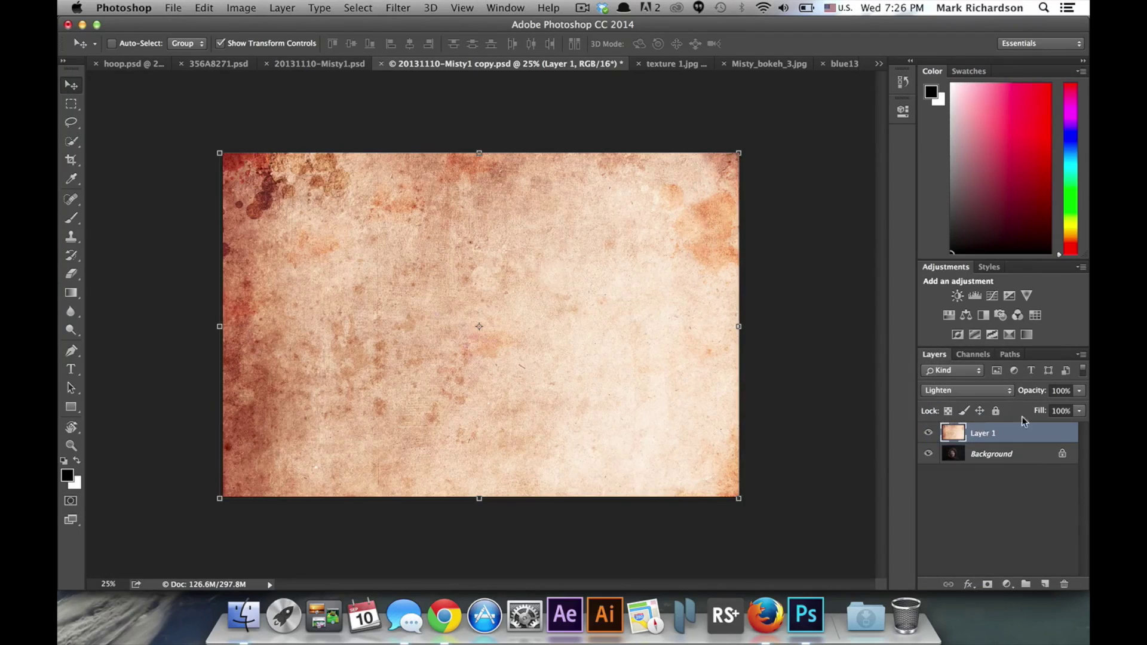
Set the texture layer's blend mode to Overlay and its opacity to 89%.
left_click(1079, 391)
left_click_drag(1075, 407, 1043, 409)
left_click(1005, 392)
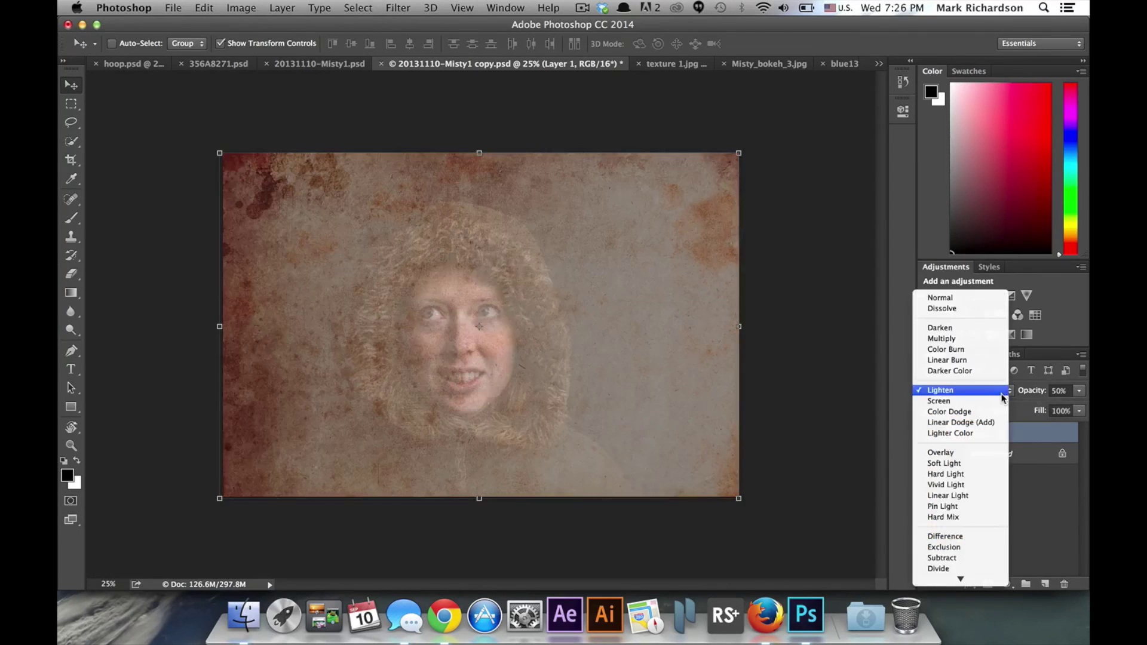
left_click(977, 453)
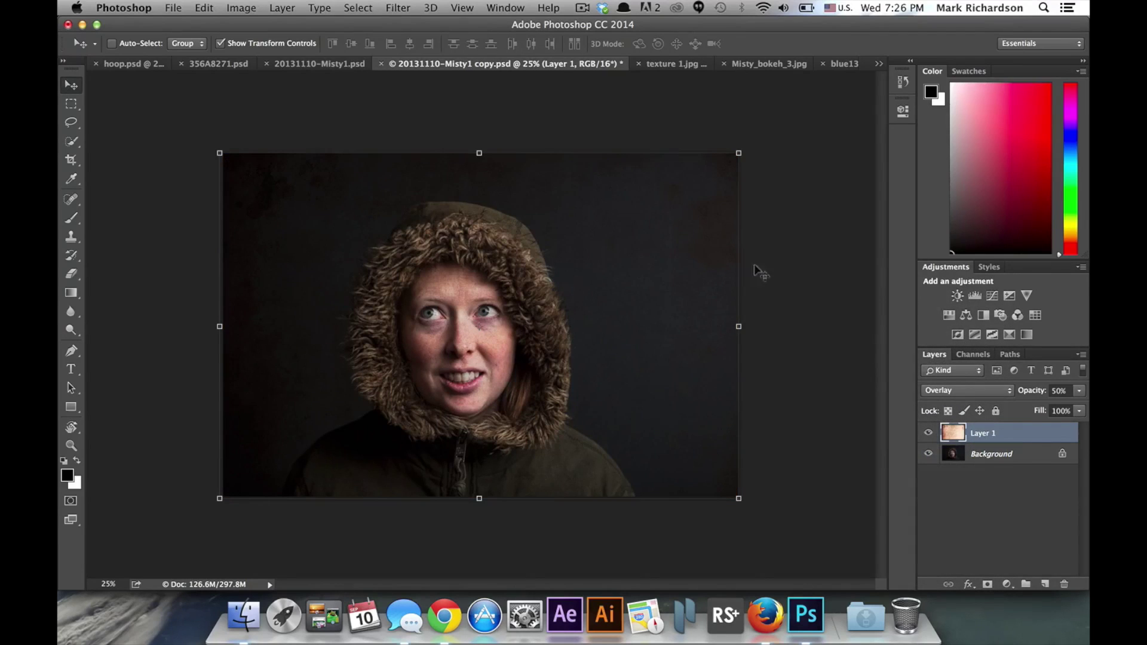
left_click(1079, 392)
left_click_drag(1060, 406, 1074, 406)
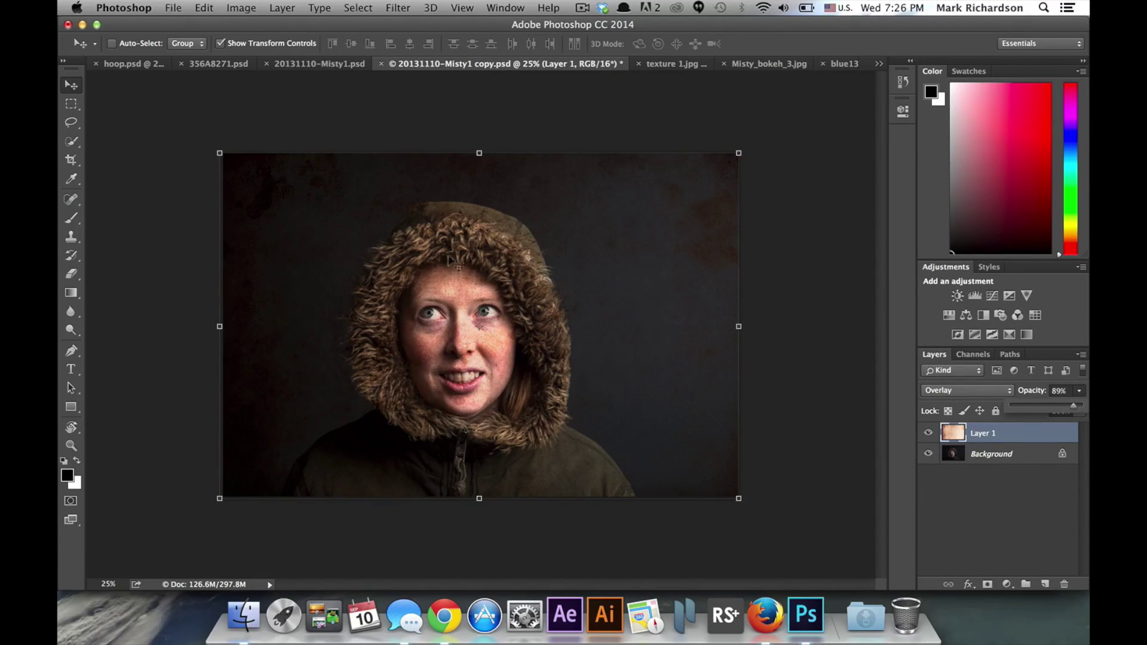
Add a layer mask to the texture layer above the portrait background.
left_click(957, 432)
left_click(993, 453)
left_click(989, 436)
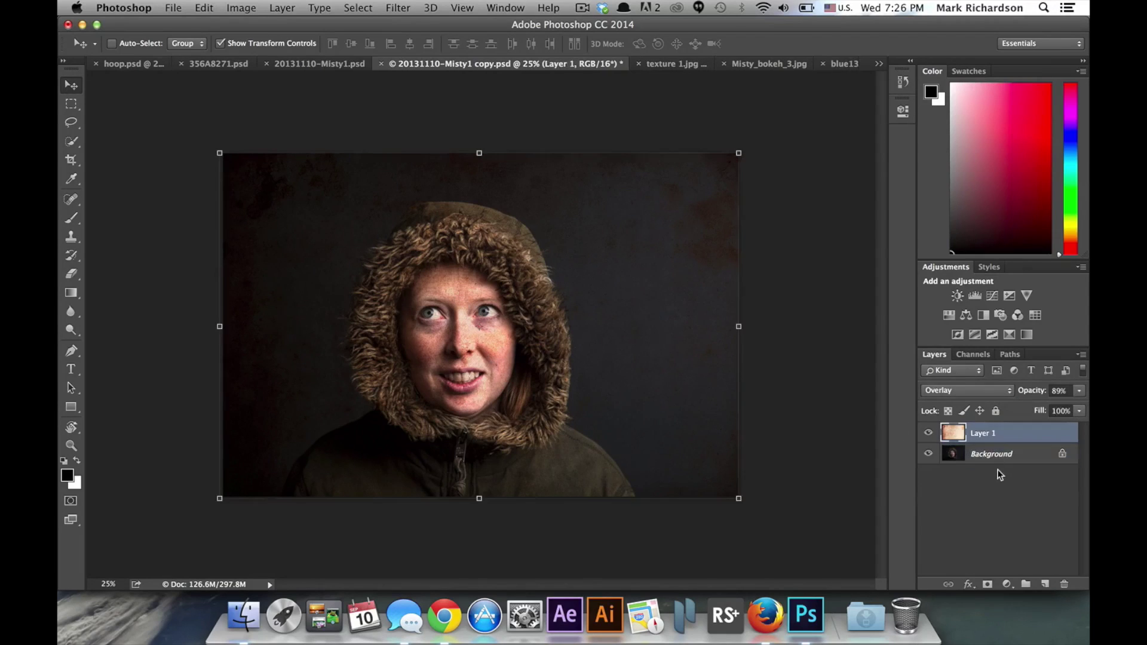
left_click(987, 584)
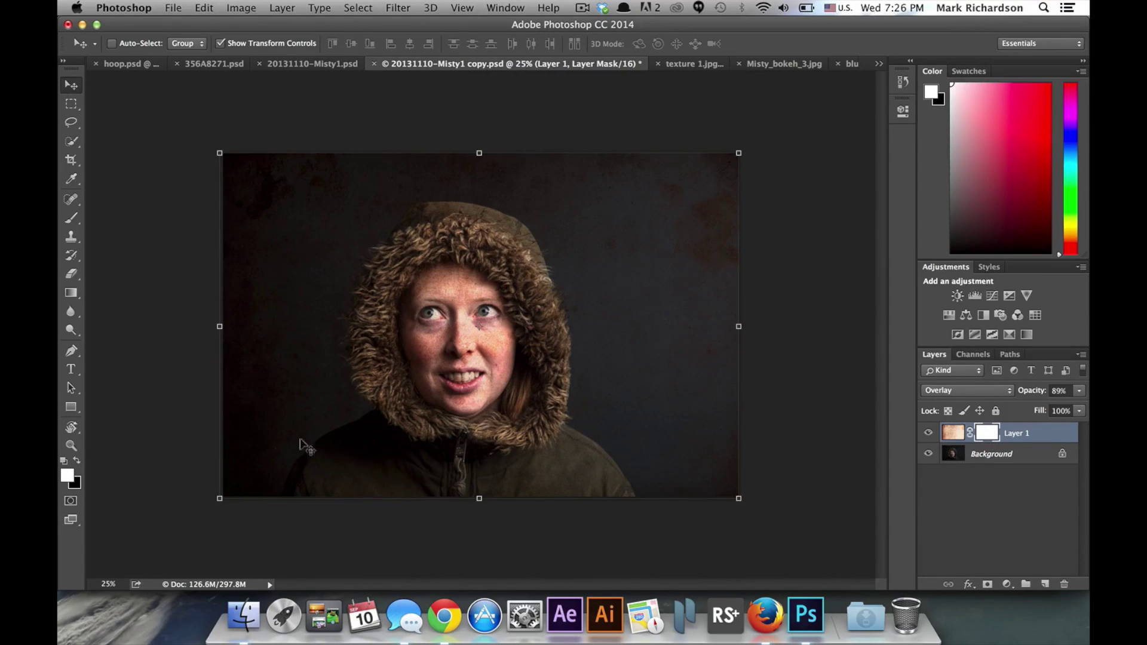
Paint black on the texture layer's mask with an enlarged Brush to remove the texture from the woman's face.
left_click(72, 218)
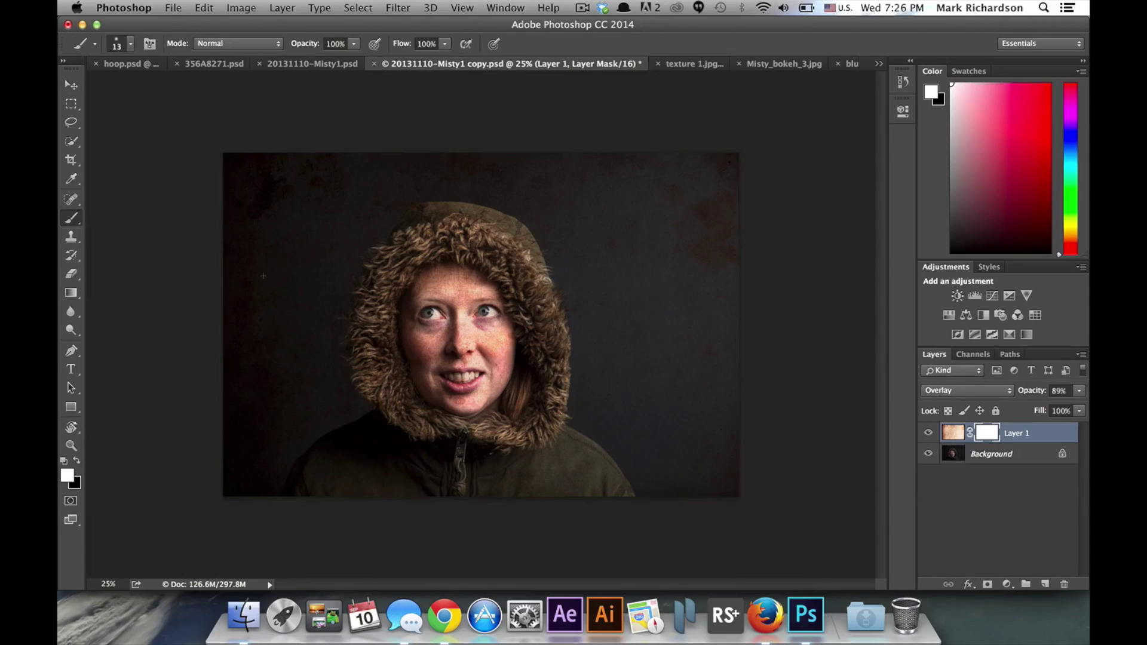
key("bracketright")
key("bracketright")
key("bracketright")
key("bracketright")
key("bracketright")
key("bracketright")
key("bracketright")
key("bracketright")
key("bracketright")
key("bracketright")
key("bracketright")
left_click(77, 461)
mouse_move(439, 376)
left_mouse_down()
mouse_move(414, 357)
mouse_move(436, 327)
mouse_move(440, 351)
mouse_move(501, 344)
mouse_move(432, 387)
mouse_move(418, 330)
mouse_move(448, 287)
mouse_move(467, 288)
mouse_move(423, 288)
mouse_move(419, 350)
mouse_move(462, 416)
left_mouse_up()
Mask the texture off the fur hood by painting black with a soft 1500 px brush at 0% hardness.
key("bracketright")
key("bracketright")
key("bracketright")
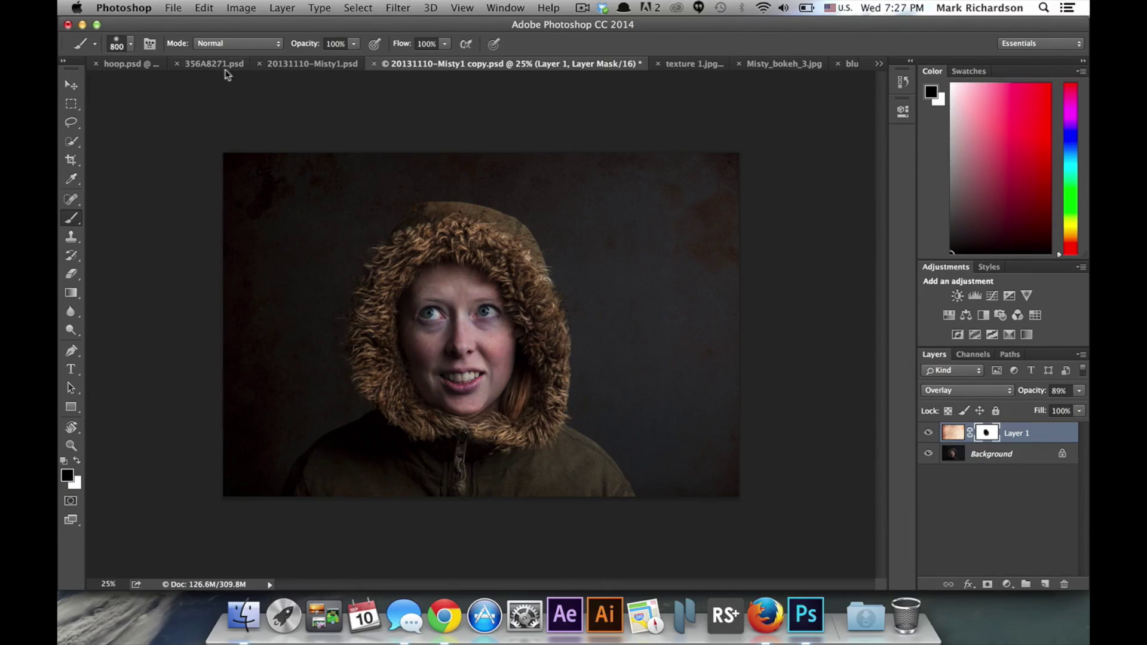
left_click(130, 45)
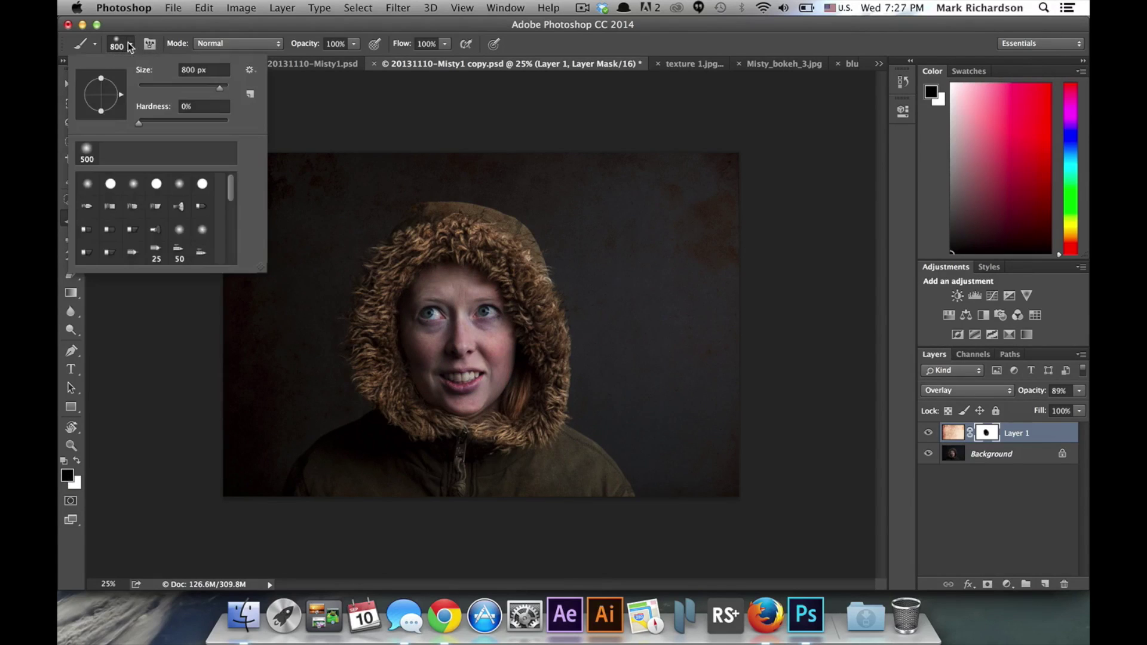
left_click(138, 124)
left_click(130, 44)
key("bracketright")
key("bracketright")
key("bracketright")
key("bracketright")
key("bracketright")
key("bracketright")
key("bracketright")
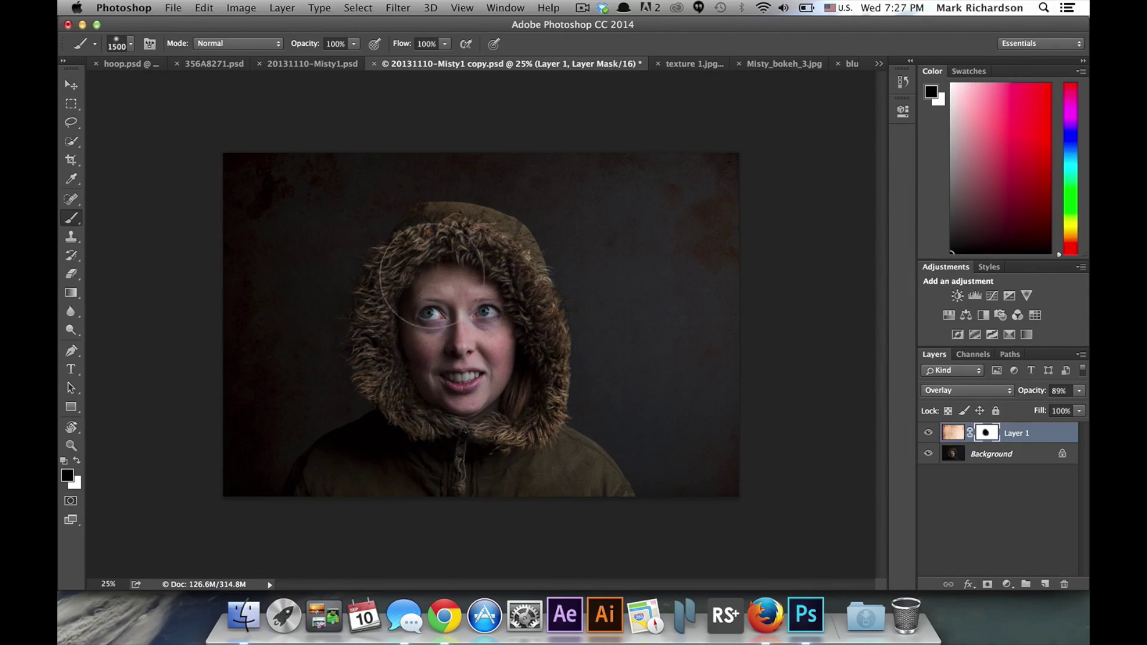
mouse_move(491, 305)
left_mouse_down()
mouse_move(485, 402)
mouse_move(404, 349)
mouse_move(458, 297)
mouse_move(470, 453)
mouse_move(462, 414)
mouse_move(482, 424)
mouse_move(456, 407)
mouse_move(432, 308)
left_mouse_up()
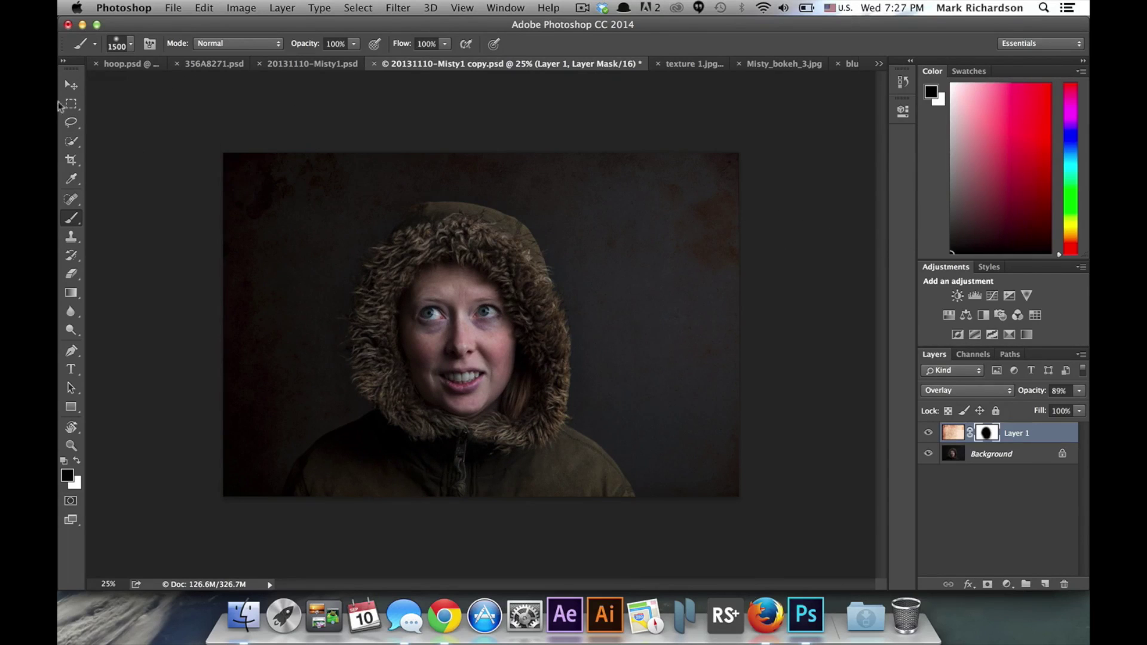
Copy the Misty_bokeh_3.jpg image into the portrait document as a new layer, accepting the color profile conversion.
left_click(71, 84)
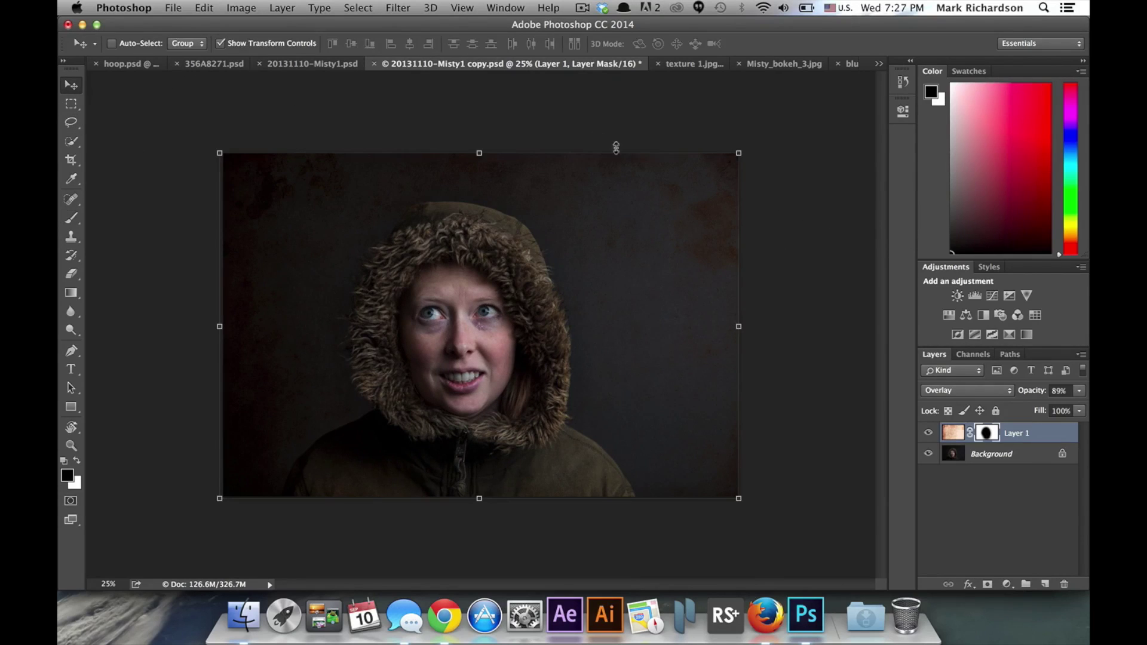
left_click(684, 66)
left_click(752, 65)
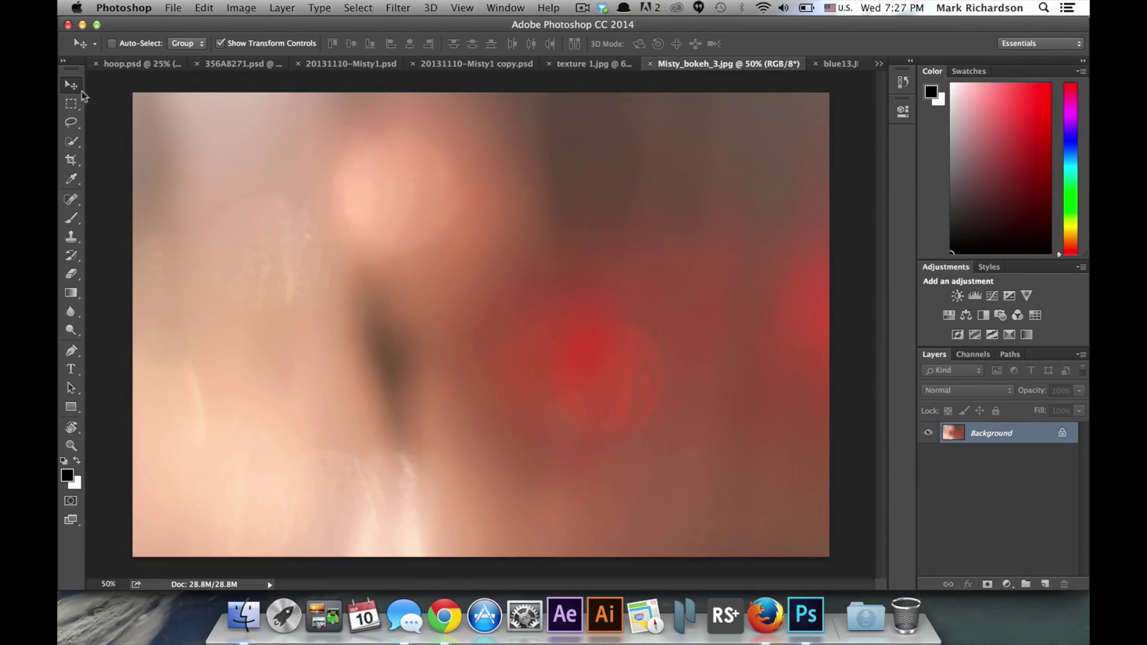
left_click_drag(550, 206, 486, 191)
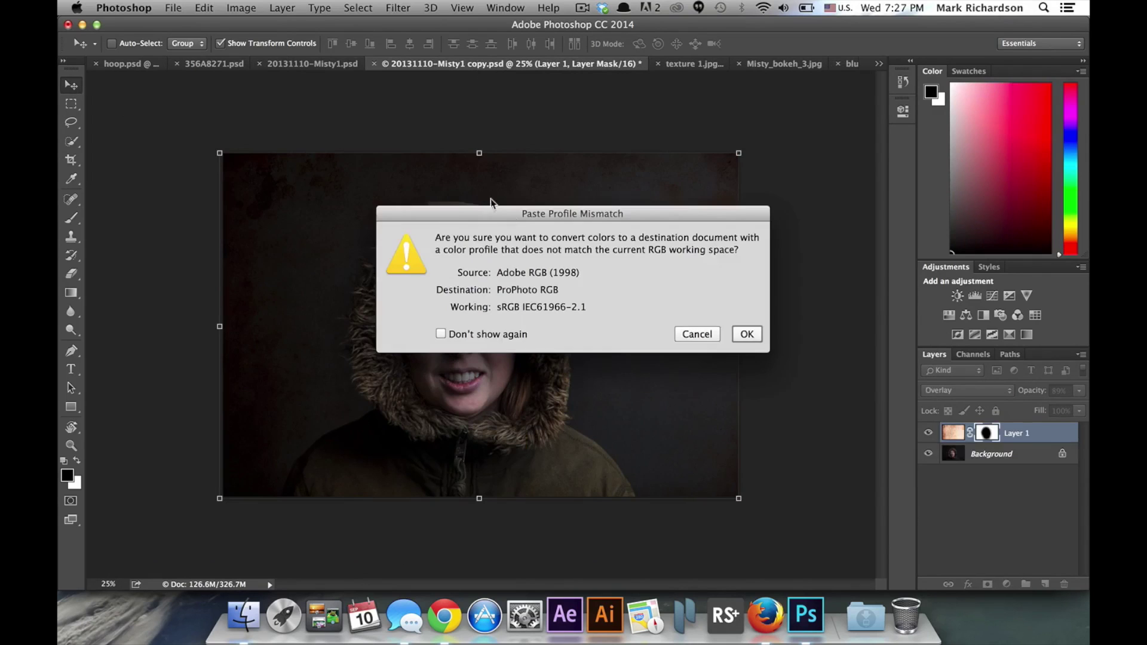
left_click(749, 338)
Move the bokeh layer and scale it to about 152% so it covers the whole portrait.
left_click_drag(573, 286, 488, 286)
left_click_drag(565, 384, 748, 485)
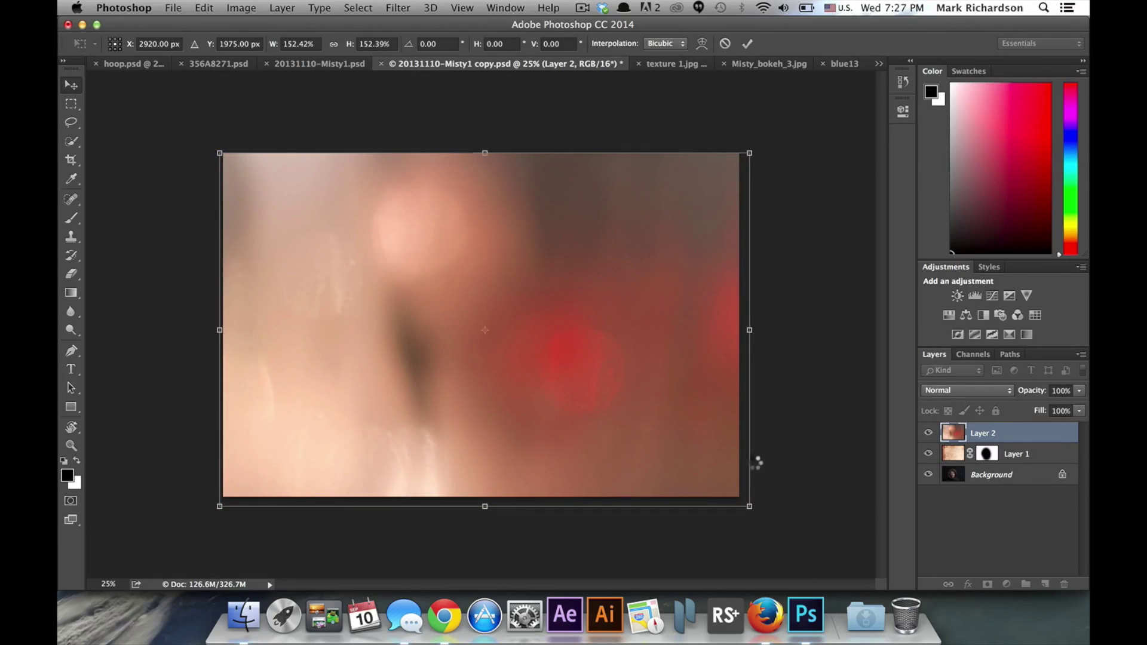
key("Return")
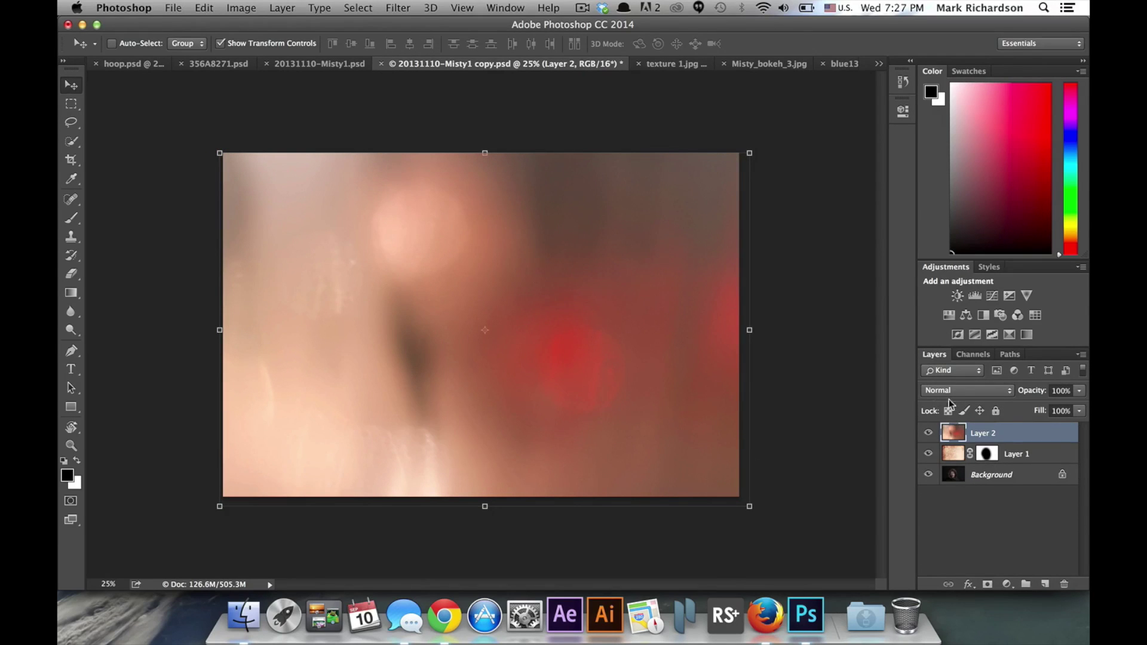
Try the Multiply and Screen blend modes on the bokeh layer.
left_click(956, 395)
left_click(952, 428)
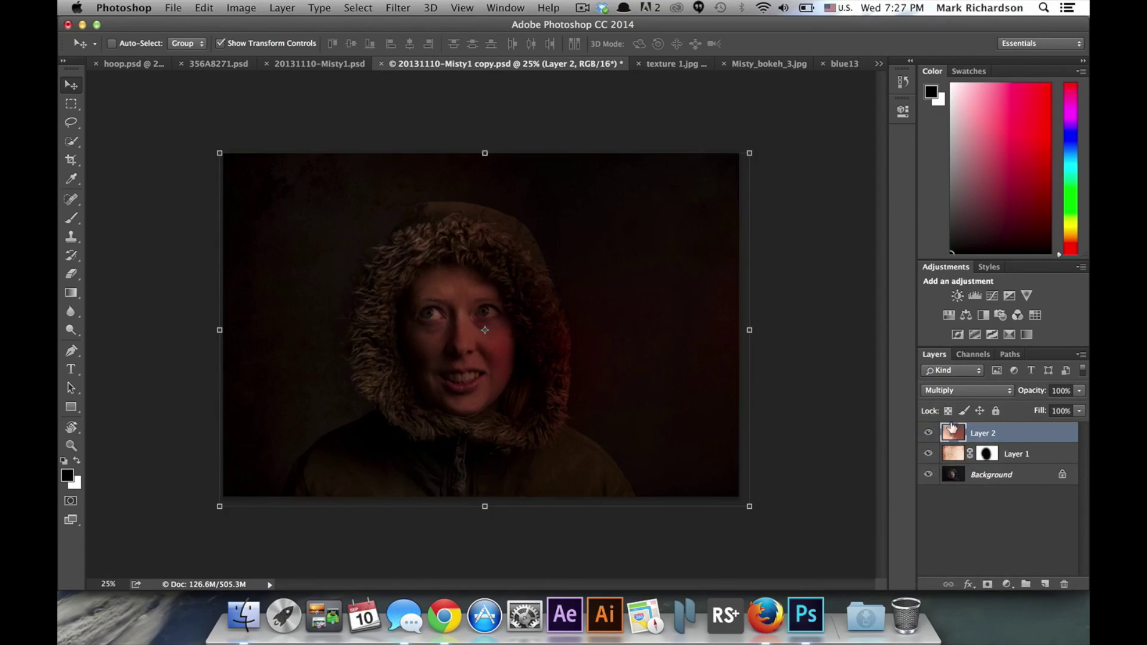
left_click(957, 393)
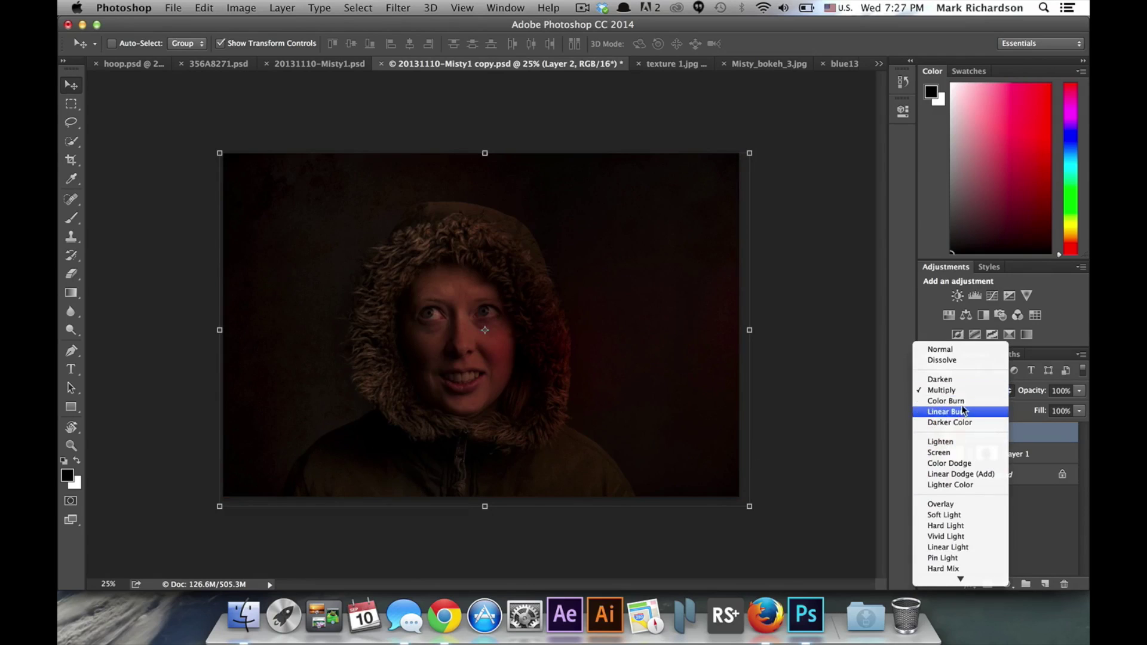
left_click(959, 452)
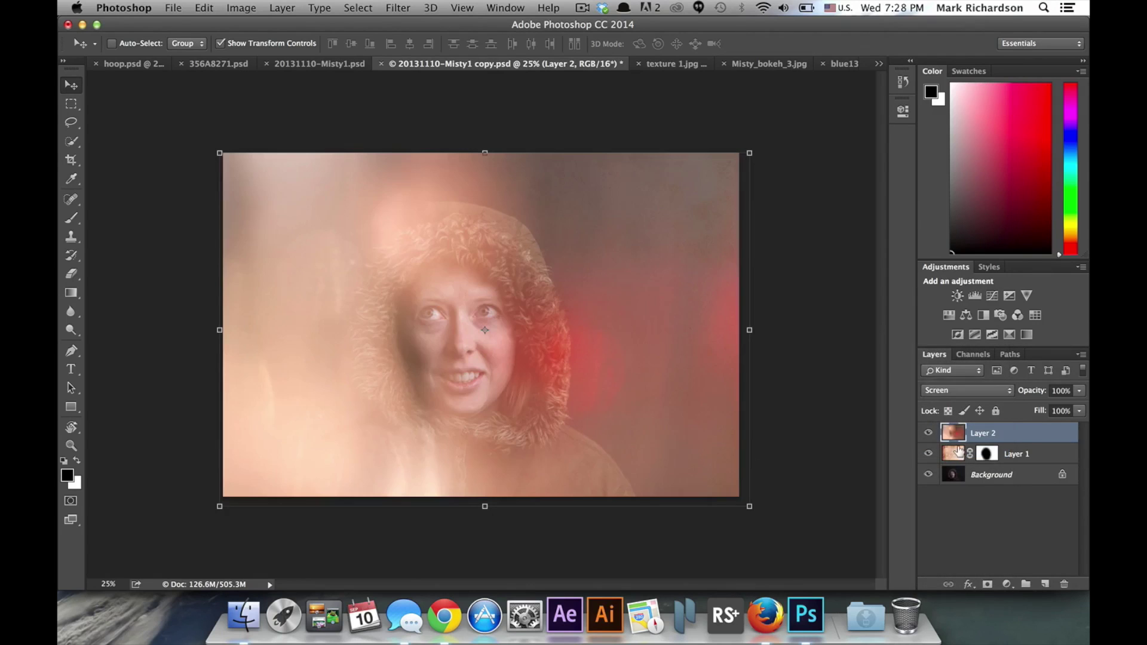
Set the warm bokeh layer's blend mode to Hard Light and lower its opacity to 34%.
left_click(1080, 392)
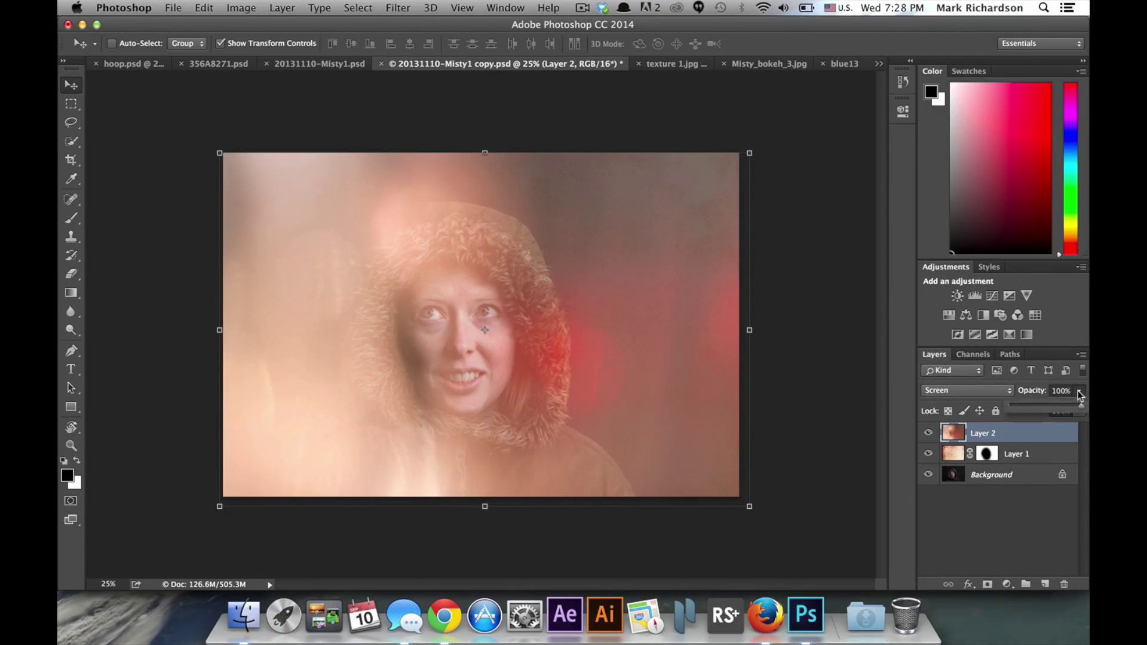
left_click_drag(1075, 406, 1038, 406)
left_click(966, 390)
left_click(959, 463)
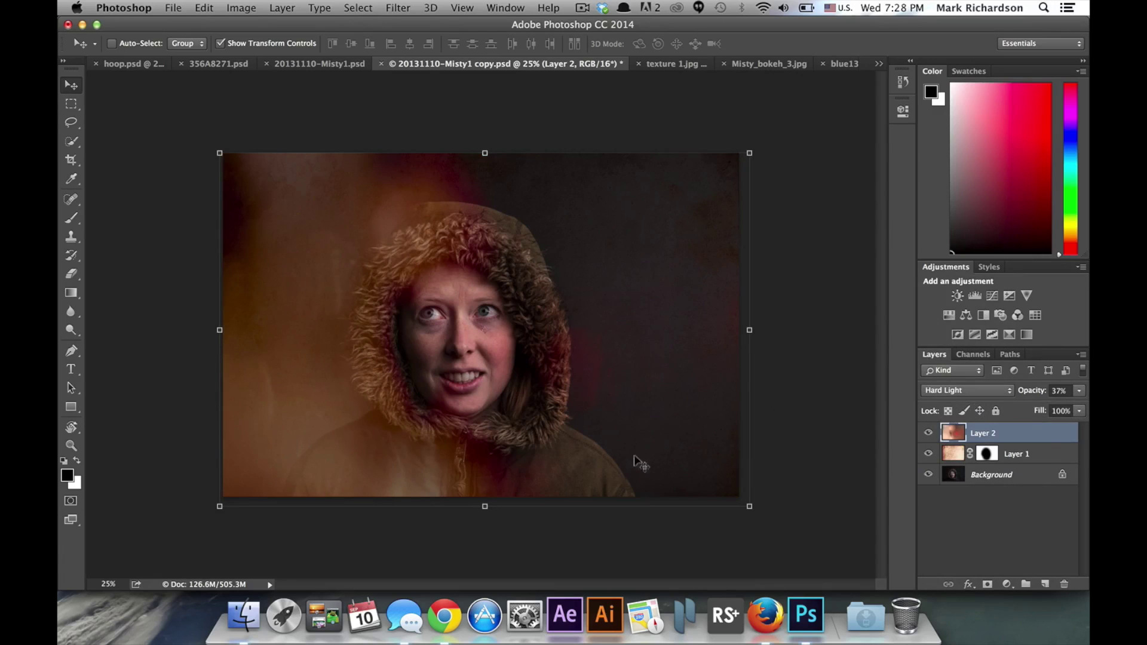
left_click(1078, 392)
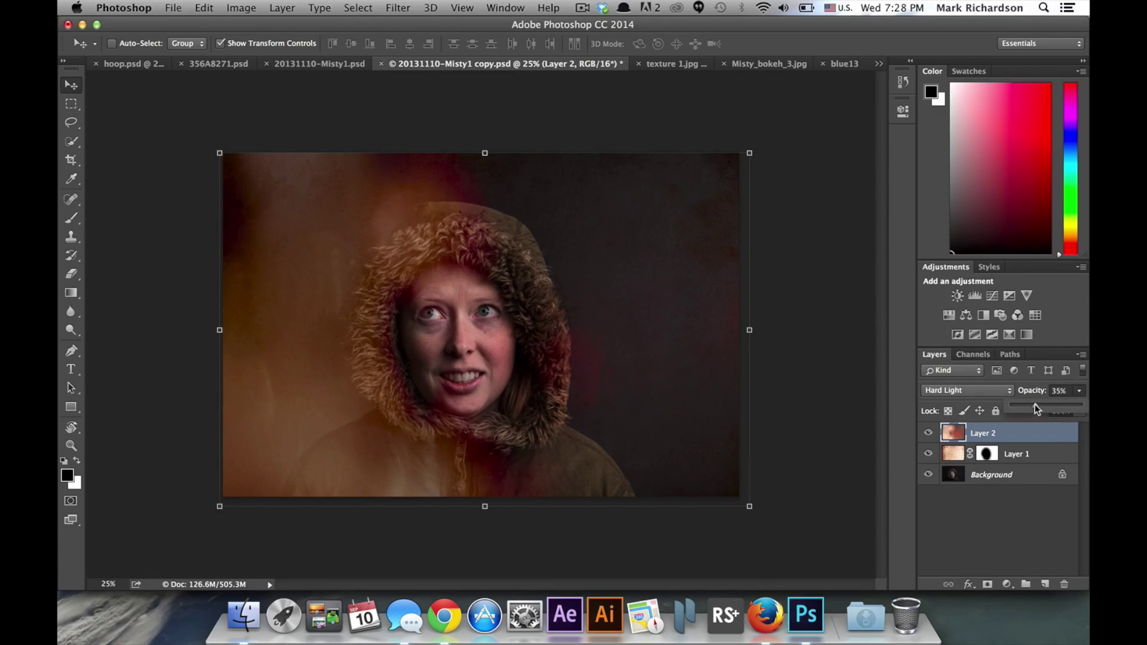
Copy the blue13.JPG bokeh image into the portrait document as a new layer and scale it to cover the whole portrait.
left_click(839, 65)
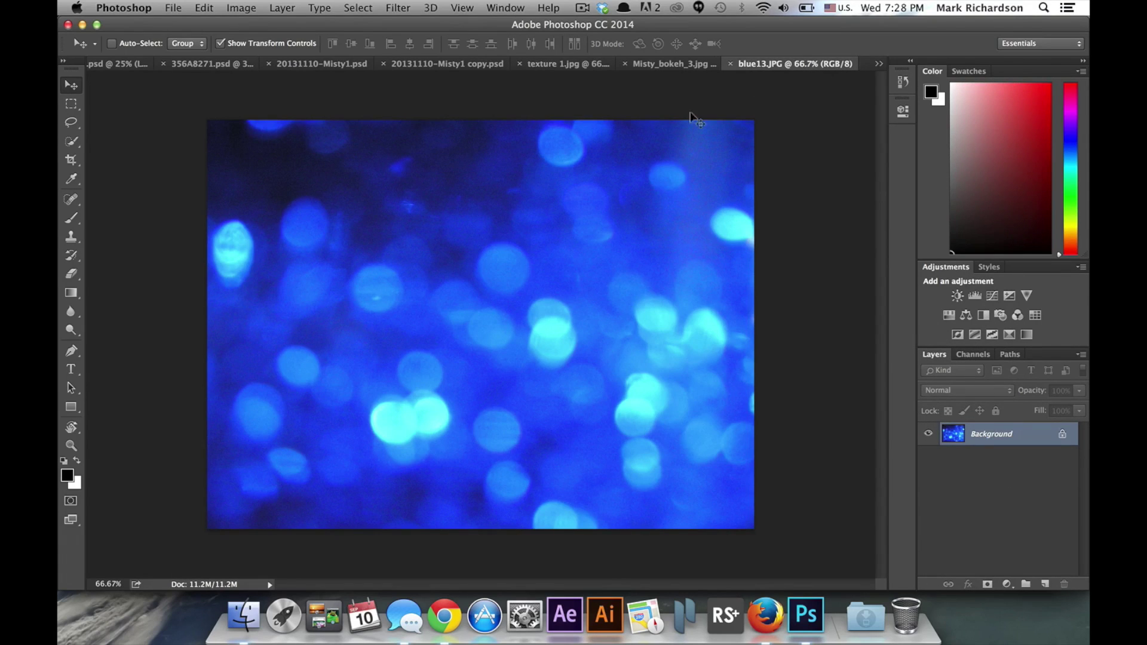
left_click_drag(541, 273, 504, 274)
left_click_drag(566, 352, 752, 496)
left_click_drag(702, 448, 655, 428)
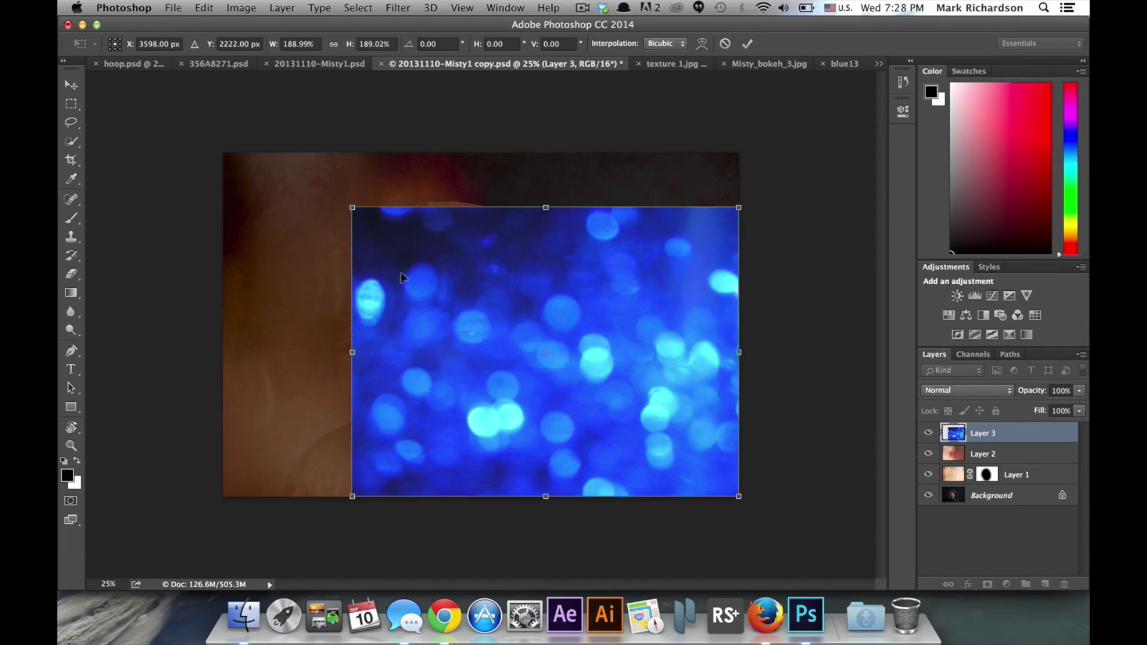
left_click_drag(421, 293, 422, 296)
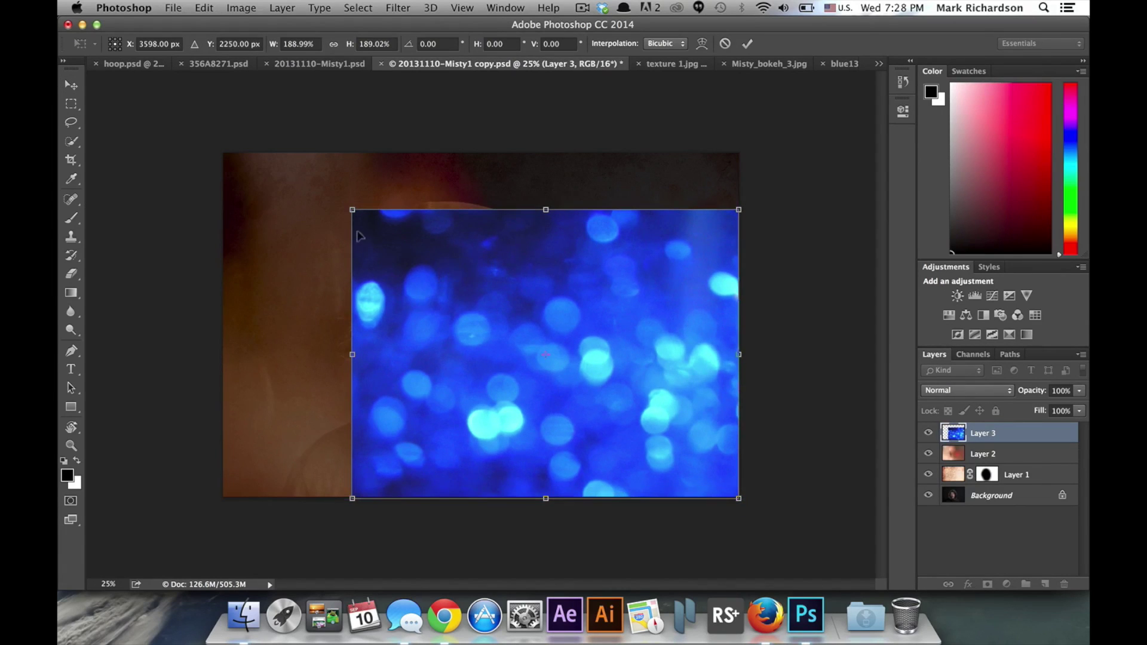
left_click_drag(352, 208, 212, 131)
key("Return")
Set the blue bokeh layer to Lighten at 13% opacity, and compare the blend with Layer 2 hidden and shown.
left_click(960, 390)
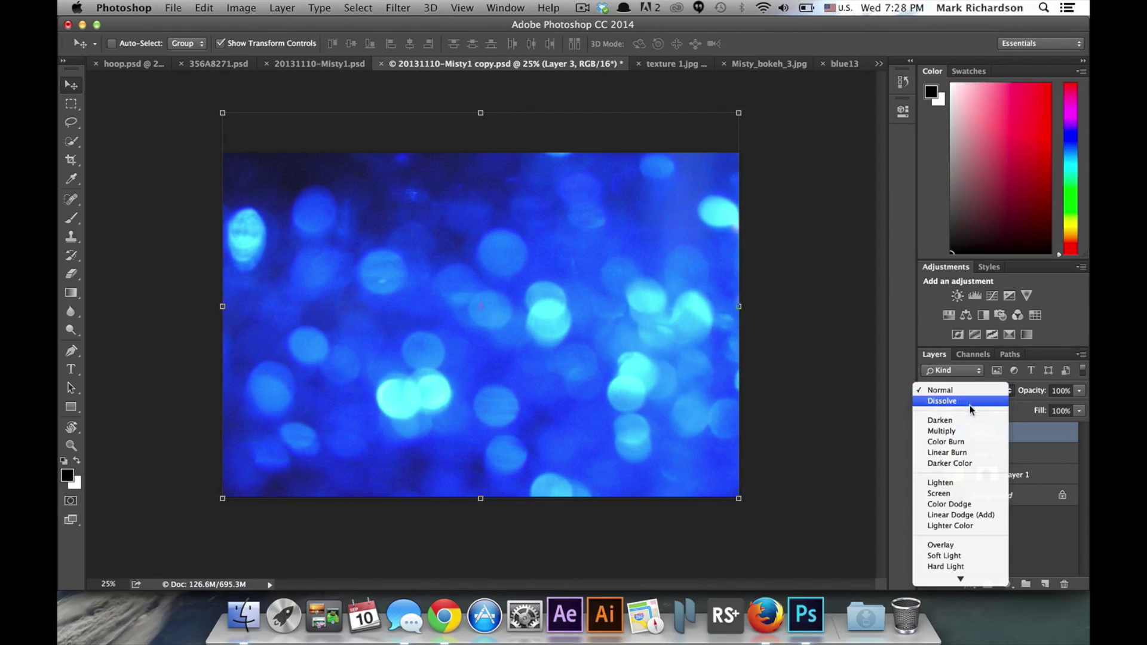
left_click(967, 483)
left_click(1079, 391)
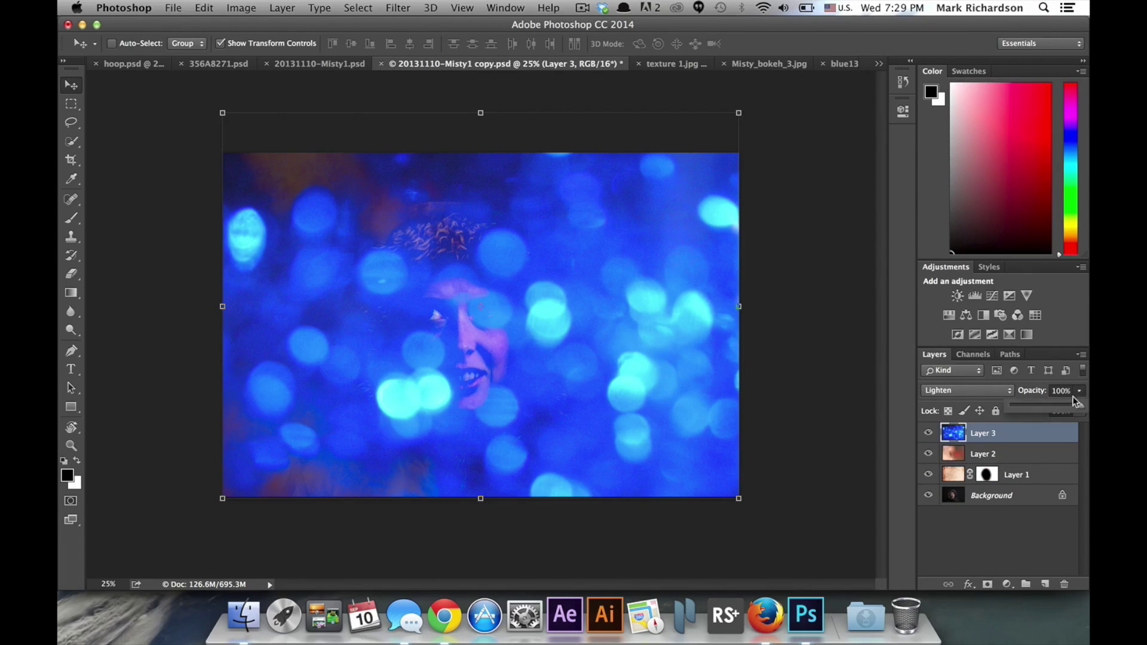
left_click_drag(1062, 405, 1024, 406)
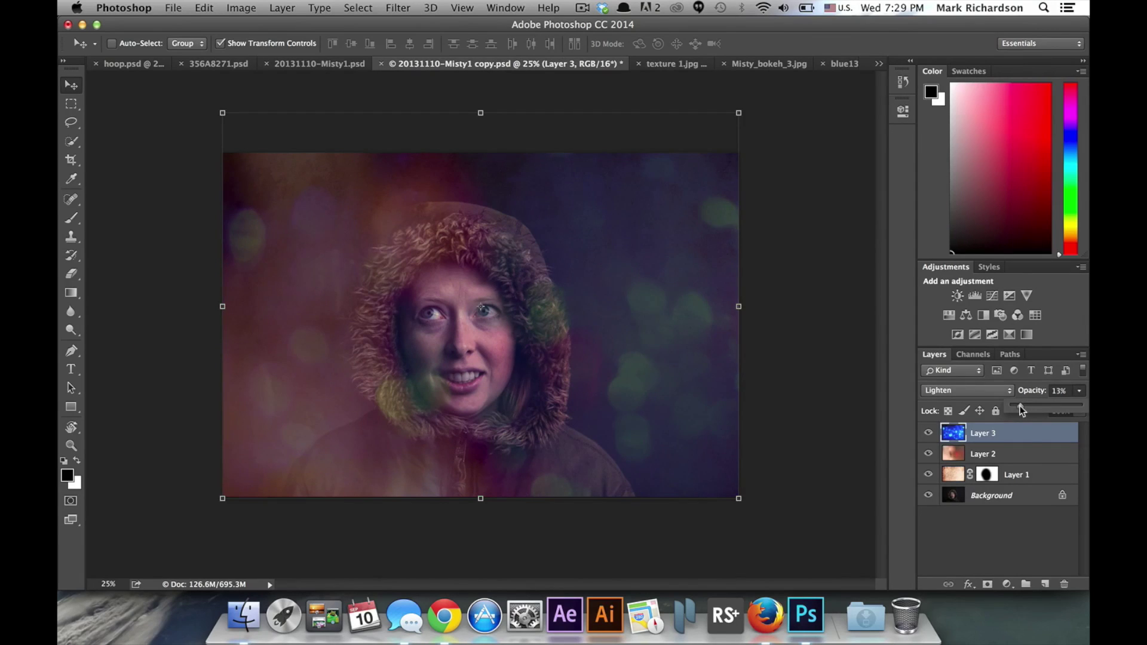
left_click(927, 452)
left_click(927, 452)
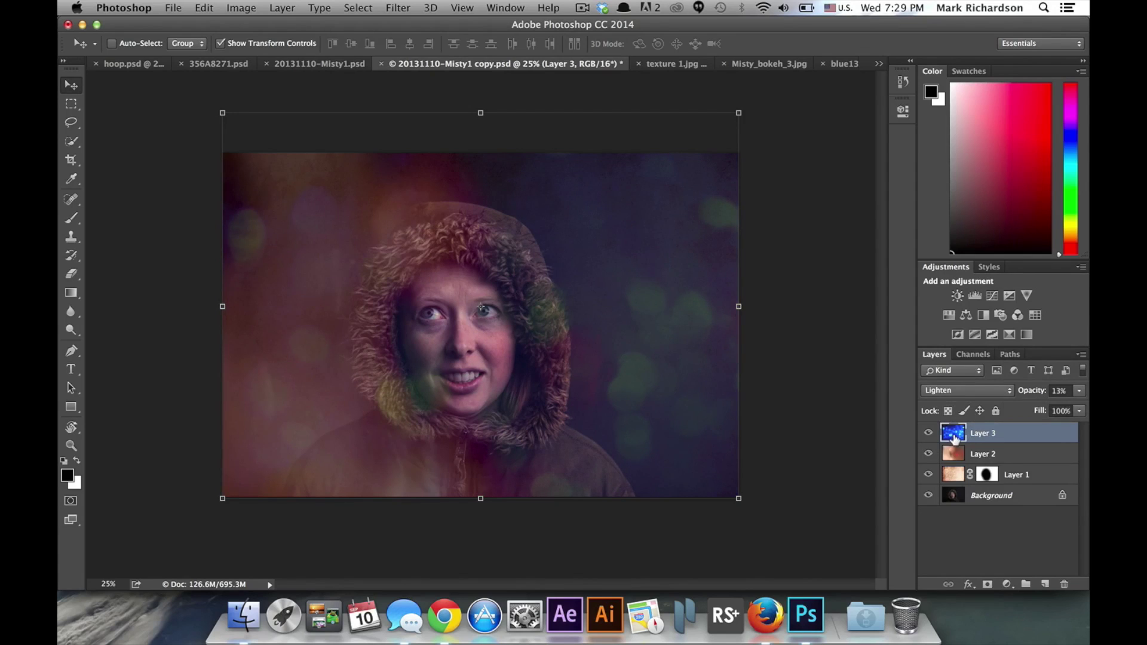
Add a layer mask to the blue bokeh layer and paint the face, hood and coat black with the 1500 px brush.
left_click(987, 582)
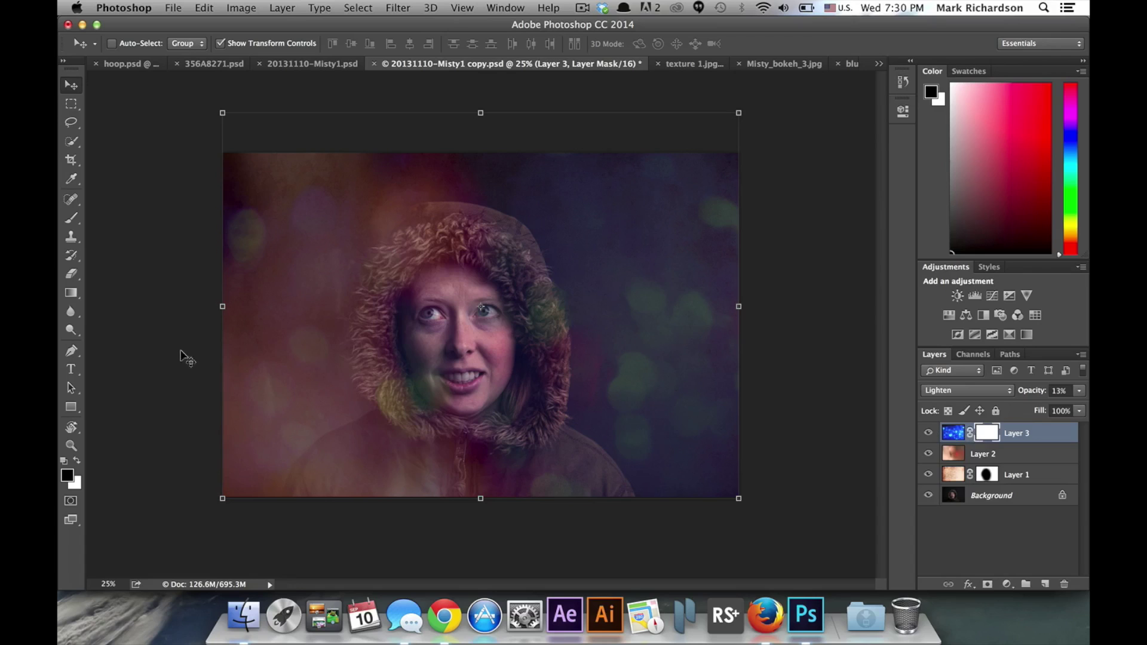
left_click(66, 217)
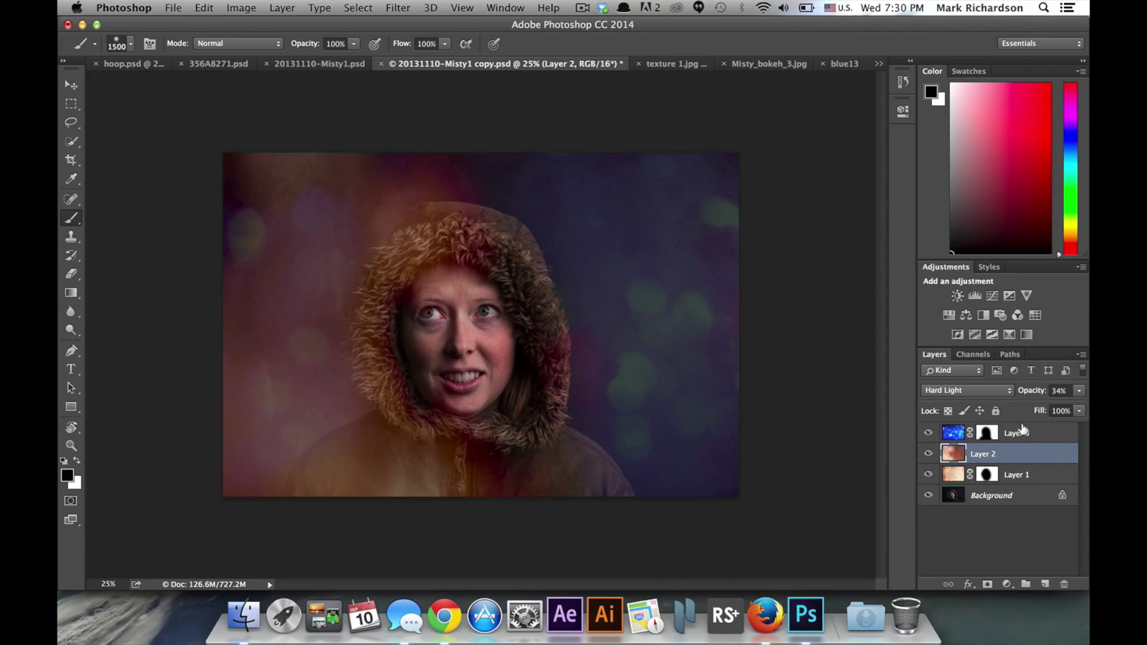
Lower Layer 2's opacity to 27% and check the portrait by toggling the blue bokeh layer's visibility.
left_click(1078, 391)
left_click_drag(1034, 408, 1027, 410)
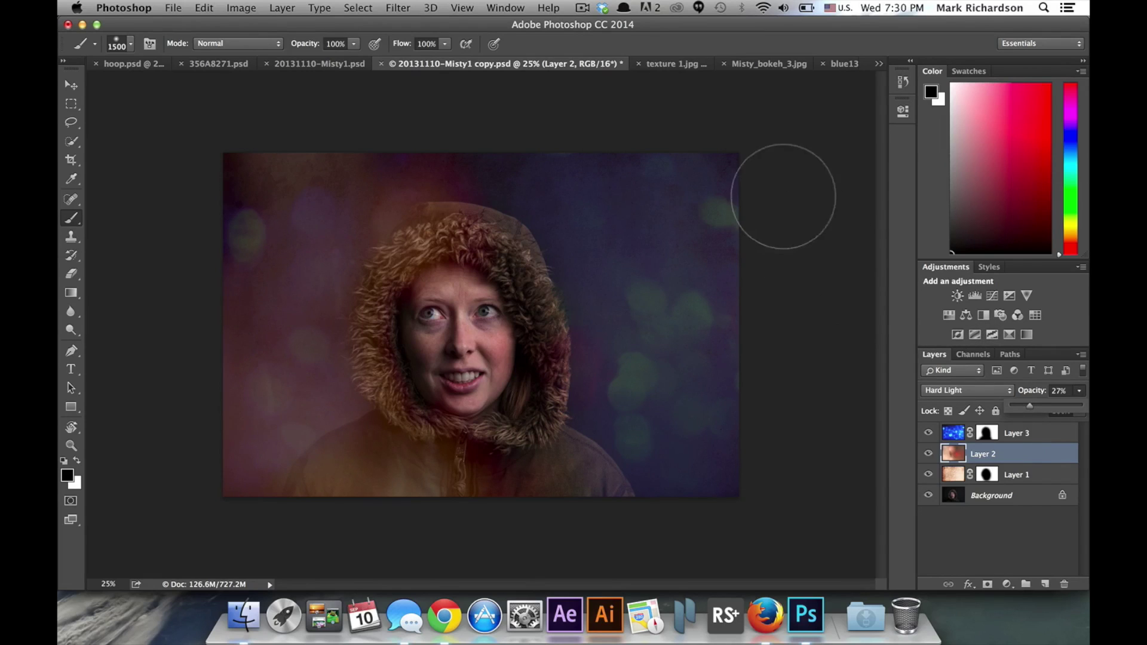
key("v")
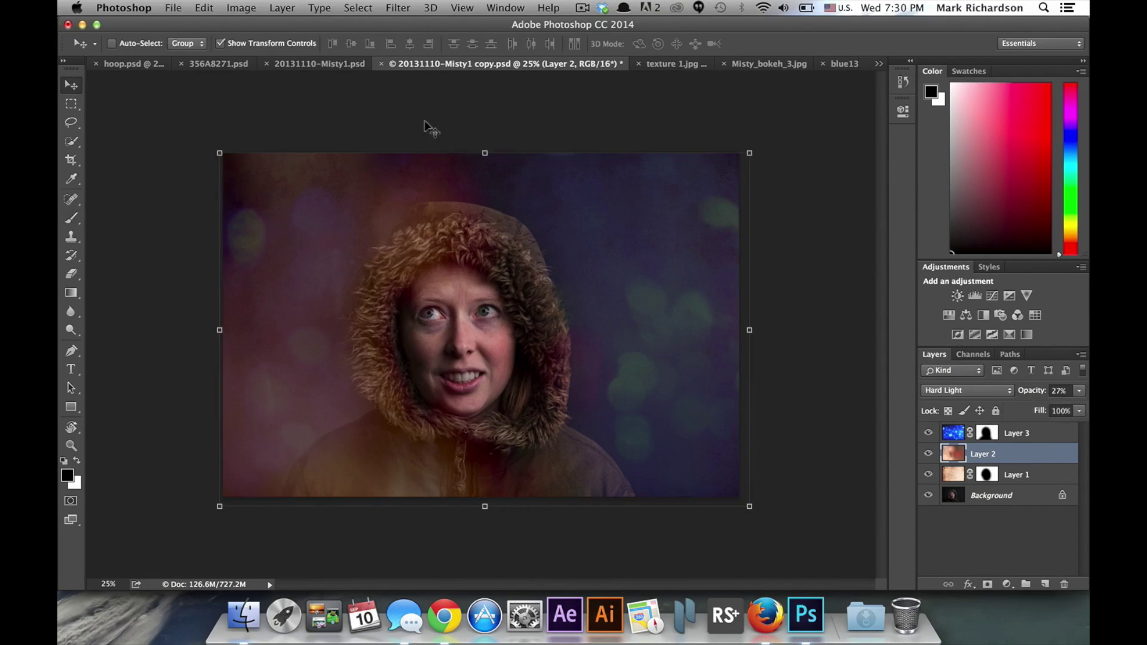
mouse_move(927, 432)
left_mouse_down()
mouse_move(929, 474)
mouse_move(928, 433)
left_mouse_up()
In the 356A8271.psd document, show the paper texture on Layer 1 and set its blend mode to Multiply.
left_click(224, 63)
left_click(928, 433)
left_click(928, 433)
left_click(928, 433)
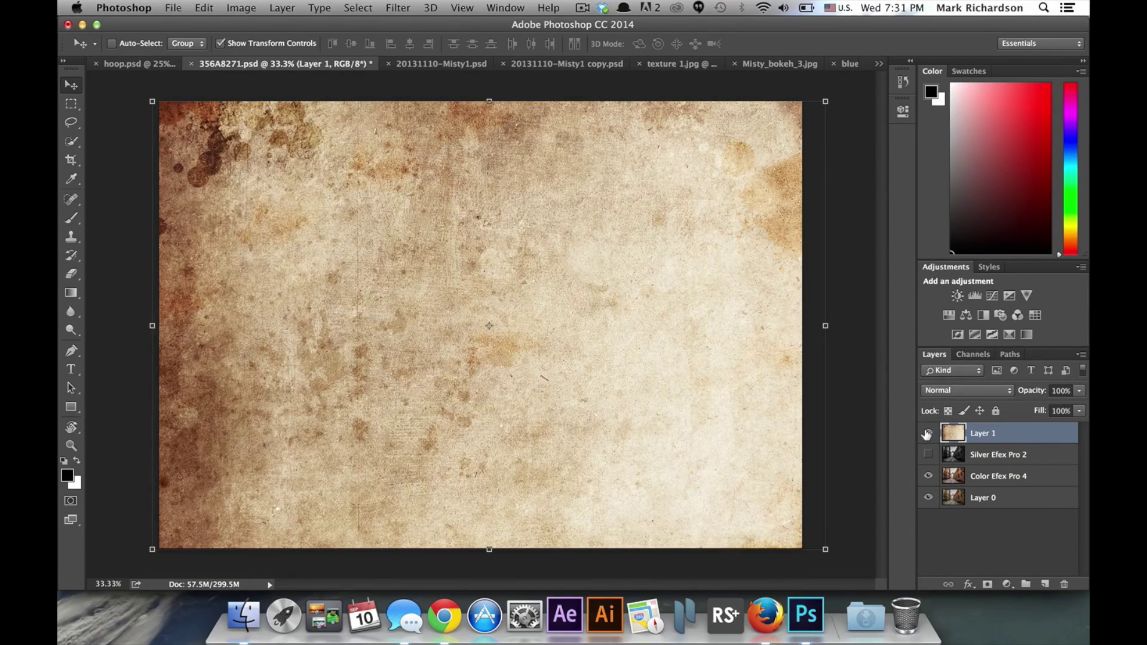
left_click(973, 394)
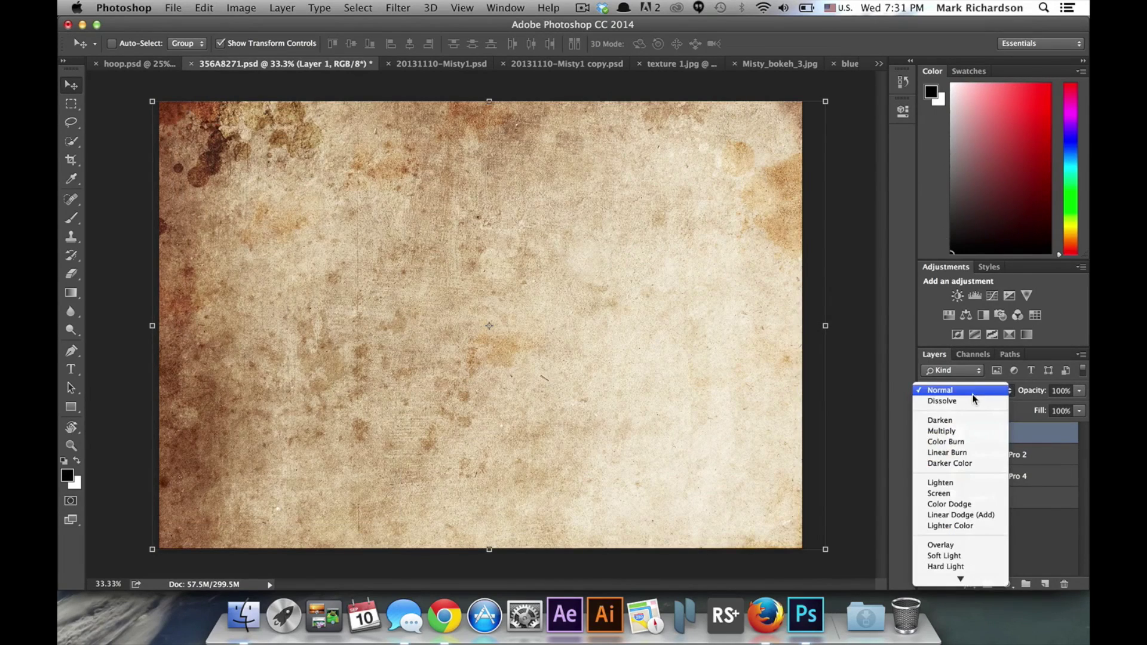
left_click(962, 431)
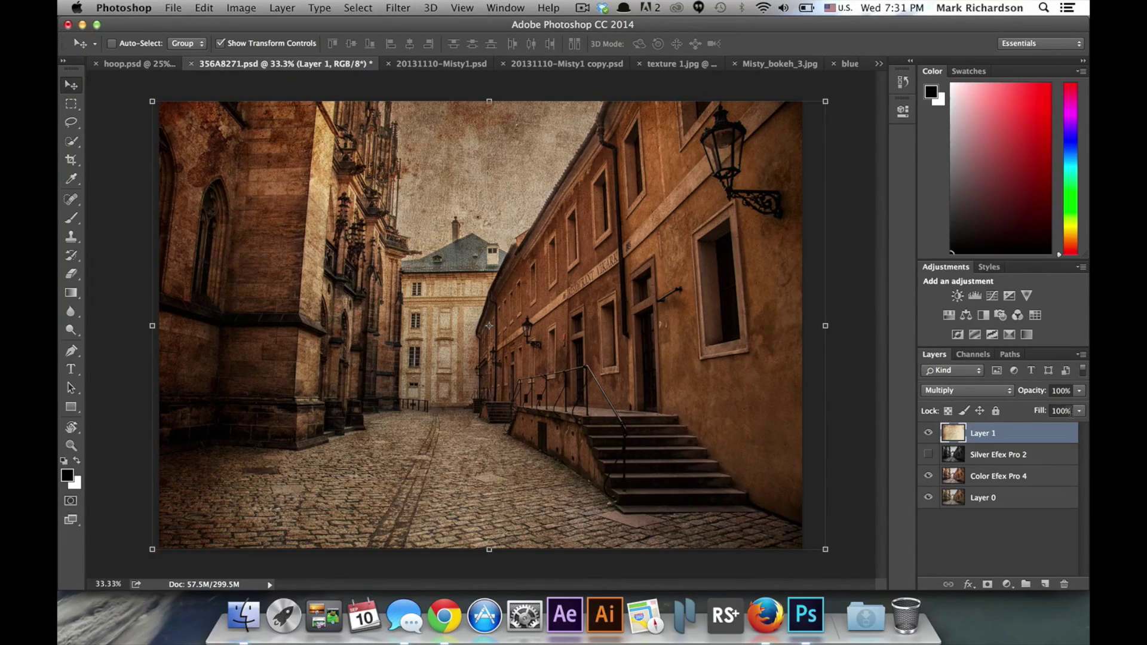
Set the paper texture layer's opacity to 73%, comparing the blend with the Silver Efex Pro 2 layer shown and hidden.
left_click(1080, 391)
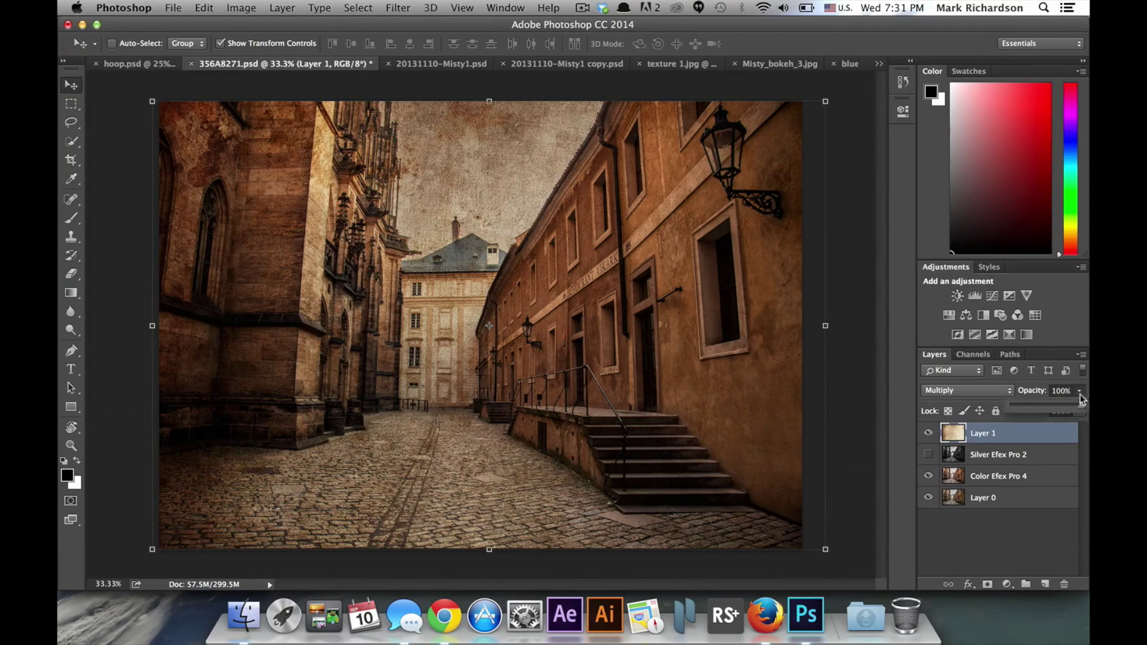
left_click_drag(1065, 405, 1056, 411)
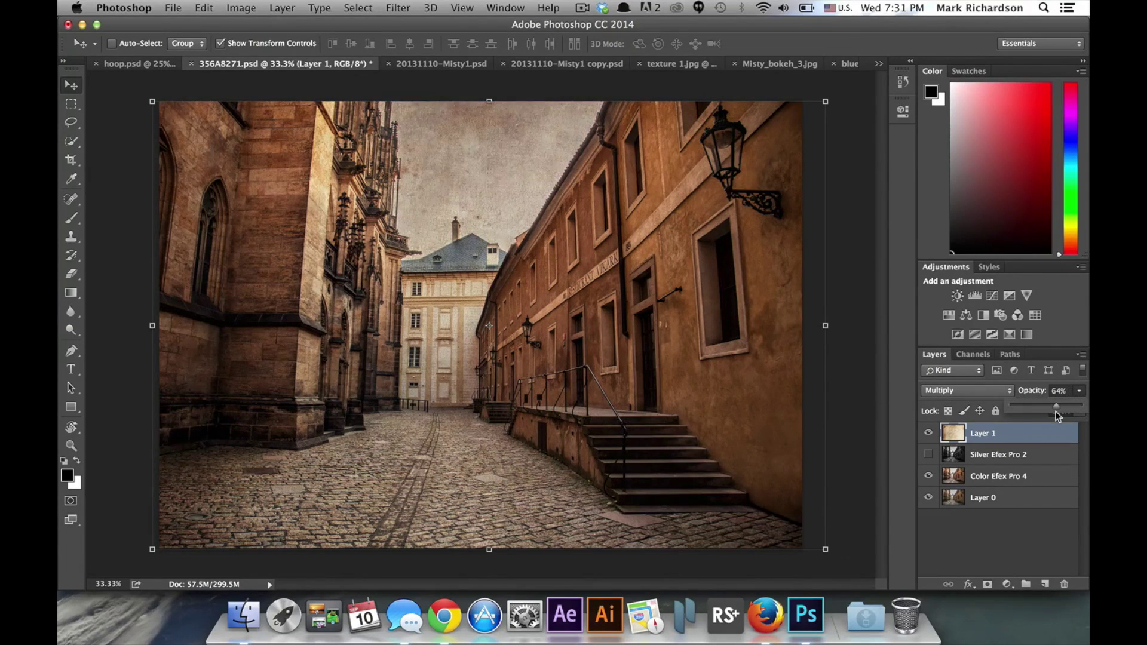
left_click(928, 454)
left_click_drag(1081, 411, 1057, 410)
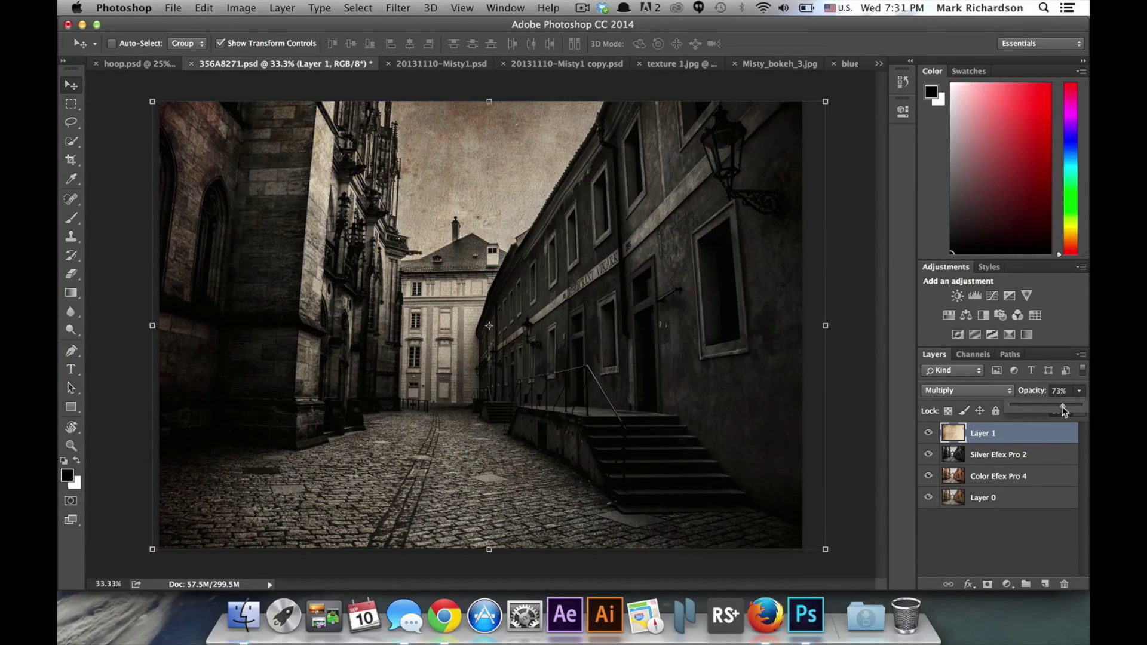
left_click(929, 454)
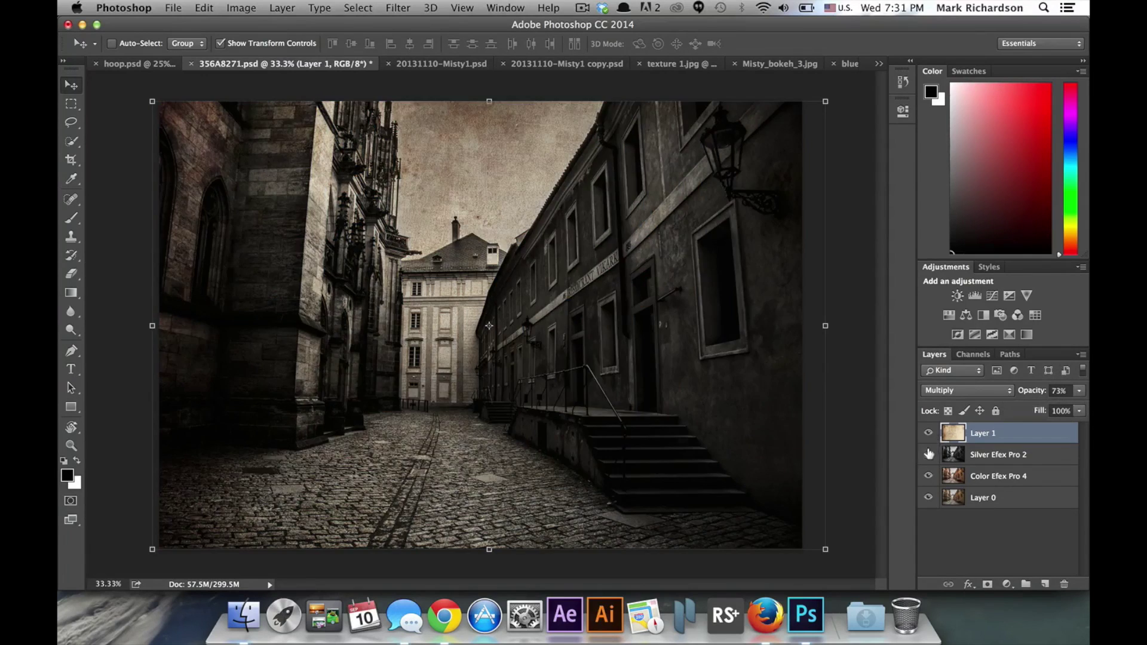
left_click(928, 455)
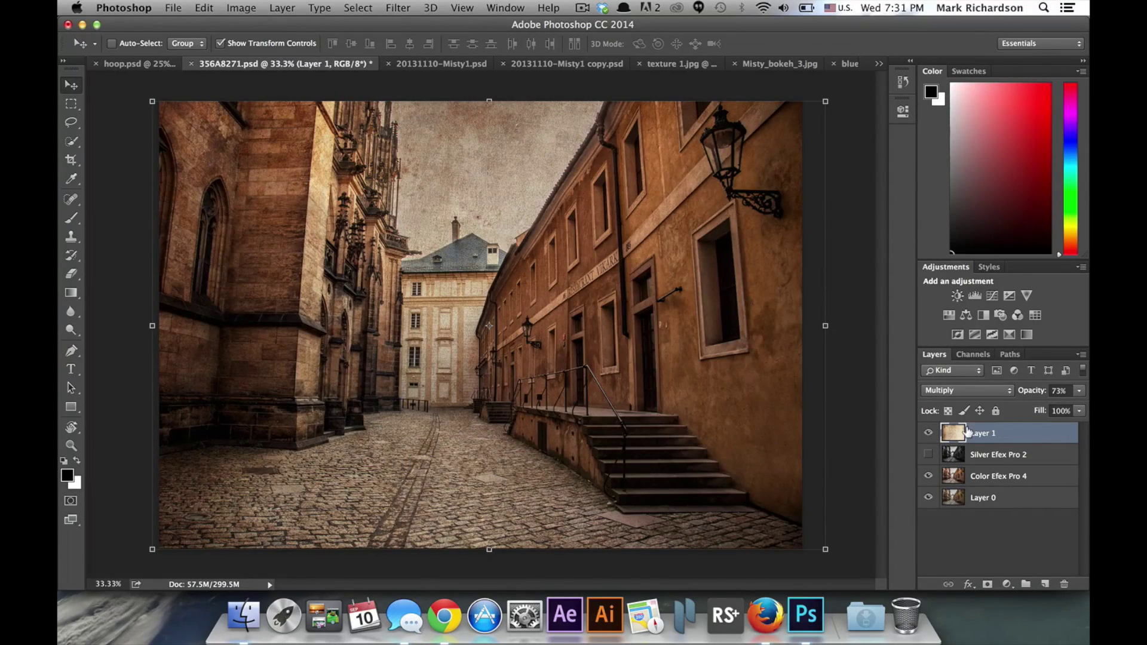
In the hoop.psd document, show the colored bokeh on Layer 1 and set its blend mode to Lighten.
left_click(141, 64)
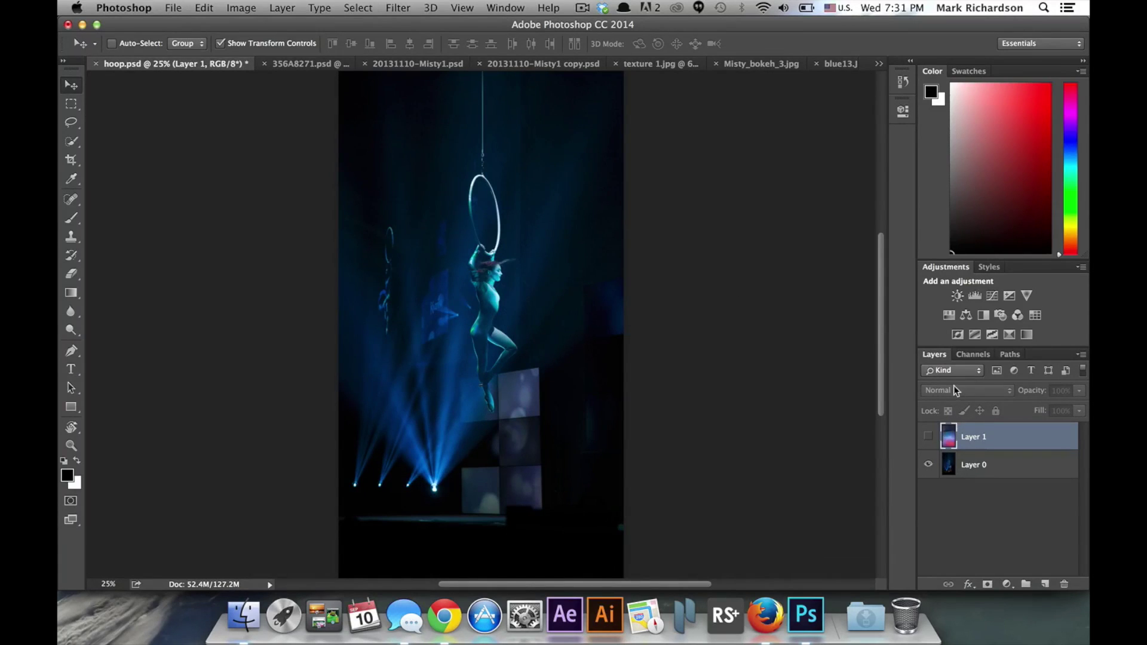
left_click(927, 437)
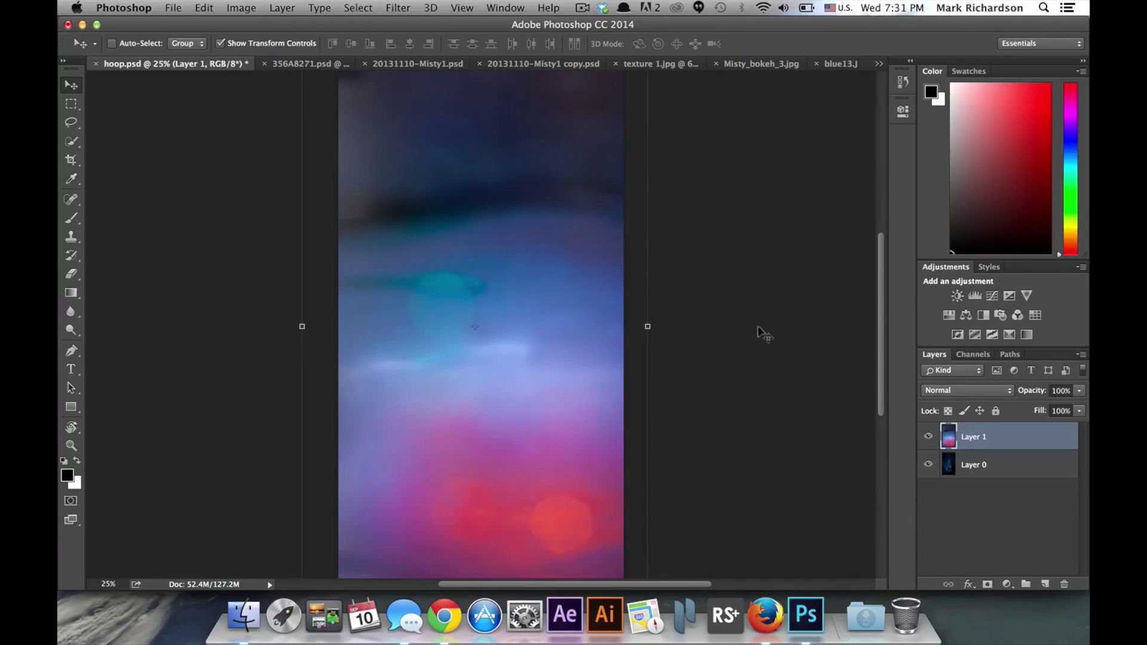
left_click(987, 393)
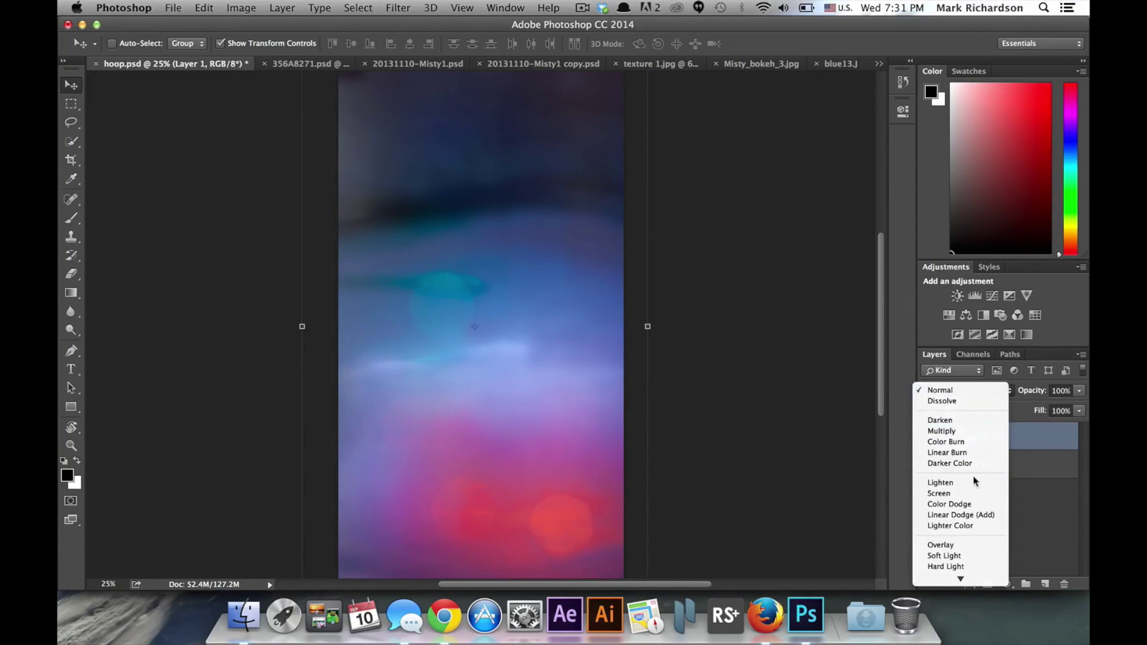
left_click(956, 482)
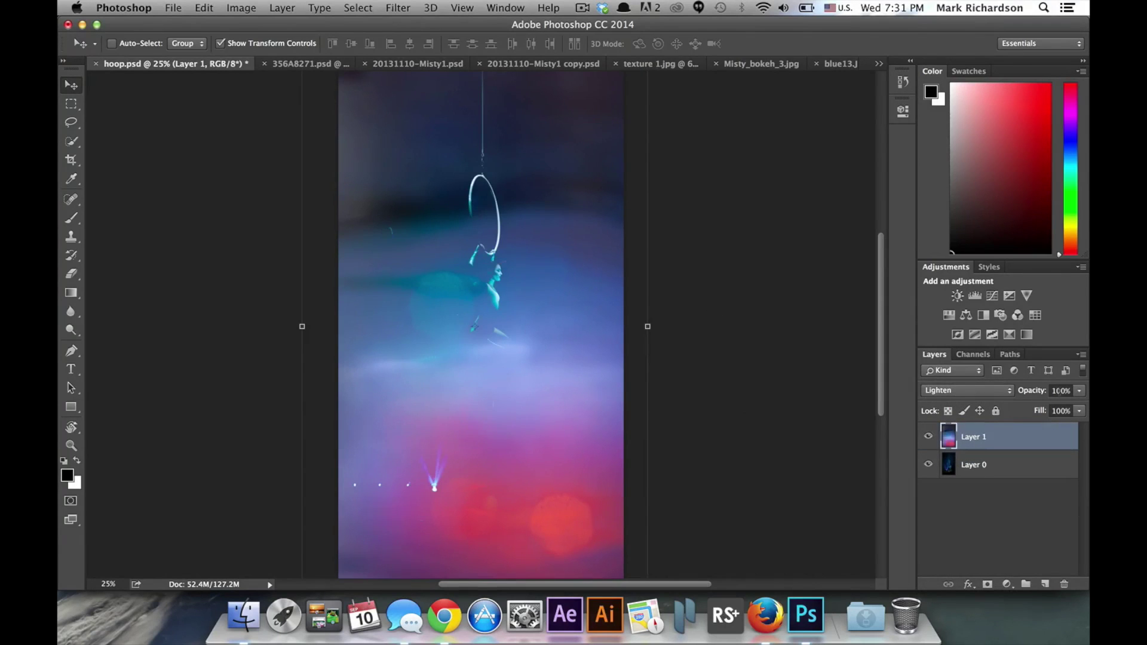
Lower the bokeh layer's opacity to 54% and compare the aerial hoop photo with and without it.
left_click(1079, 390)
left_click_drag(1081, 405, 1046, 405)
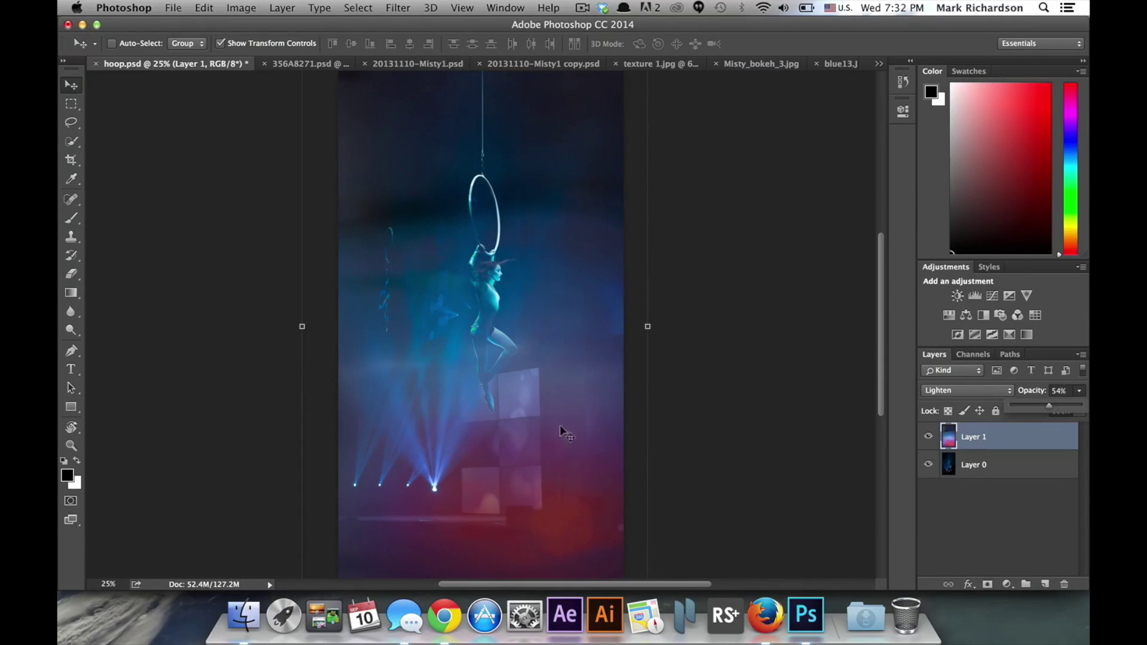
left_click(928, 437)
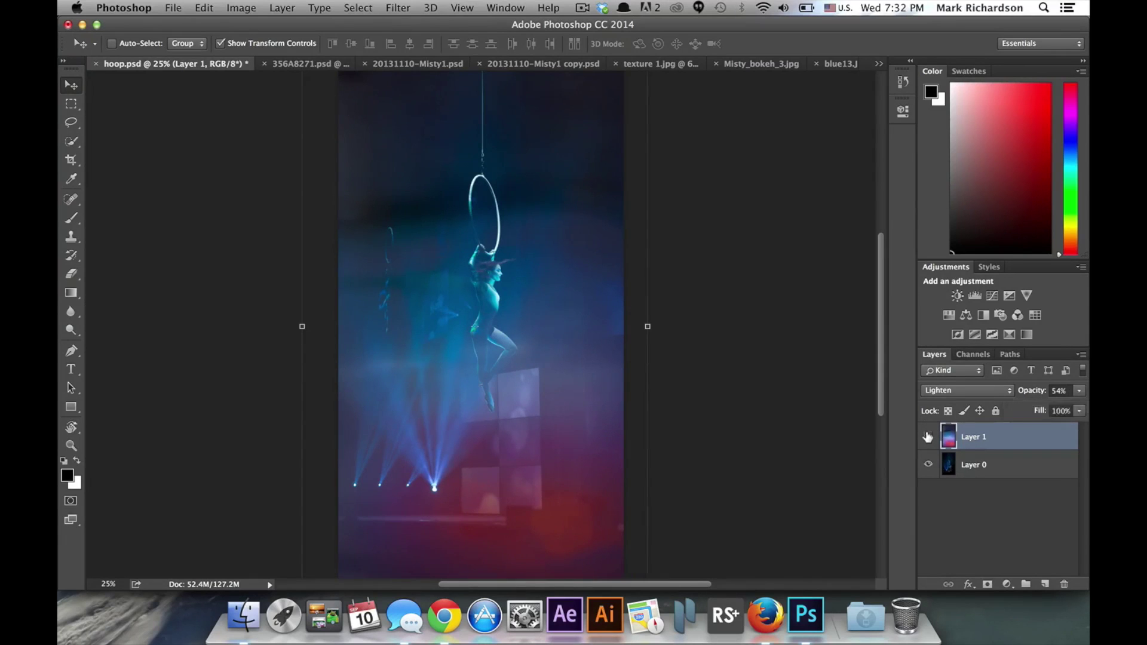
left_click(928, 438)
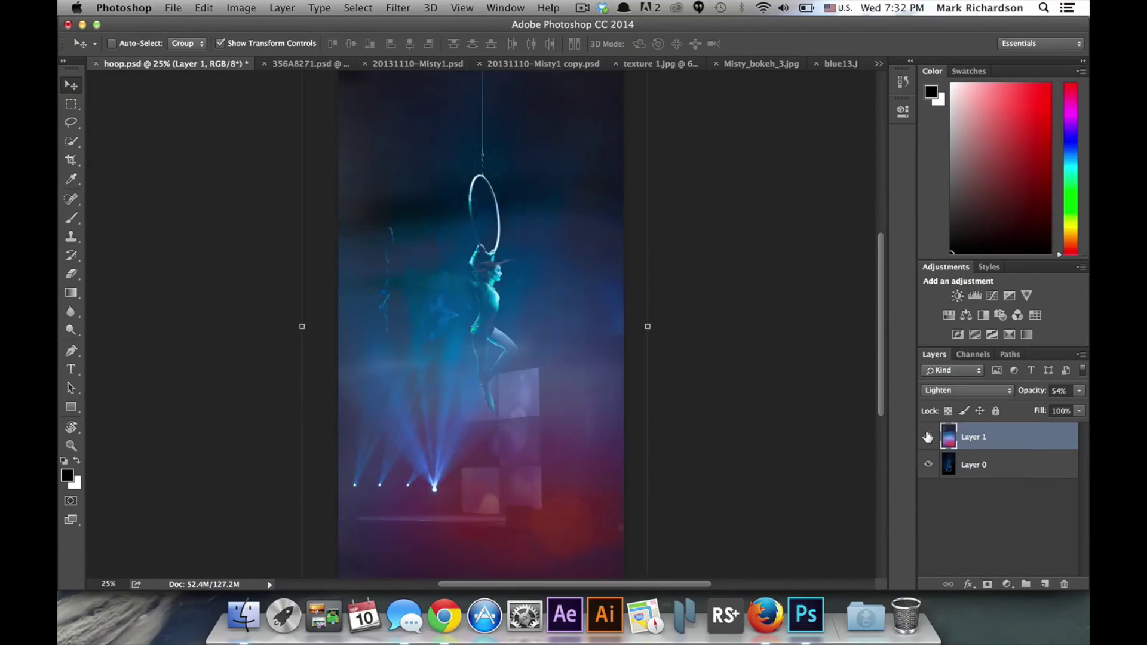